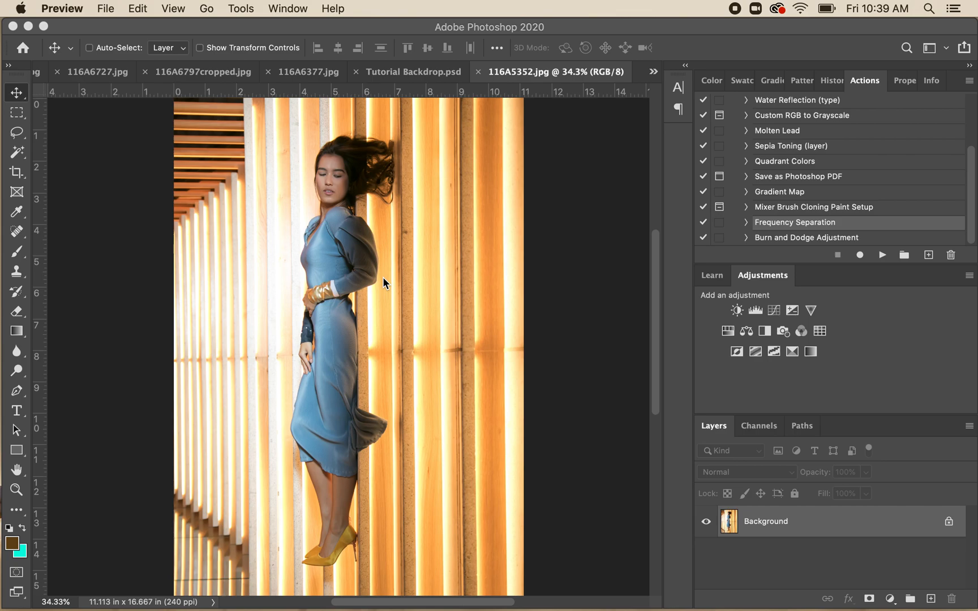
- Apply a Shadows/Highlights adjustment to the photo with shadows at 11% and highlights at 11%
click(246, 32)
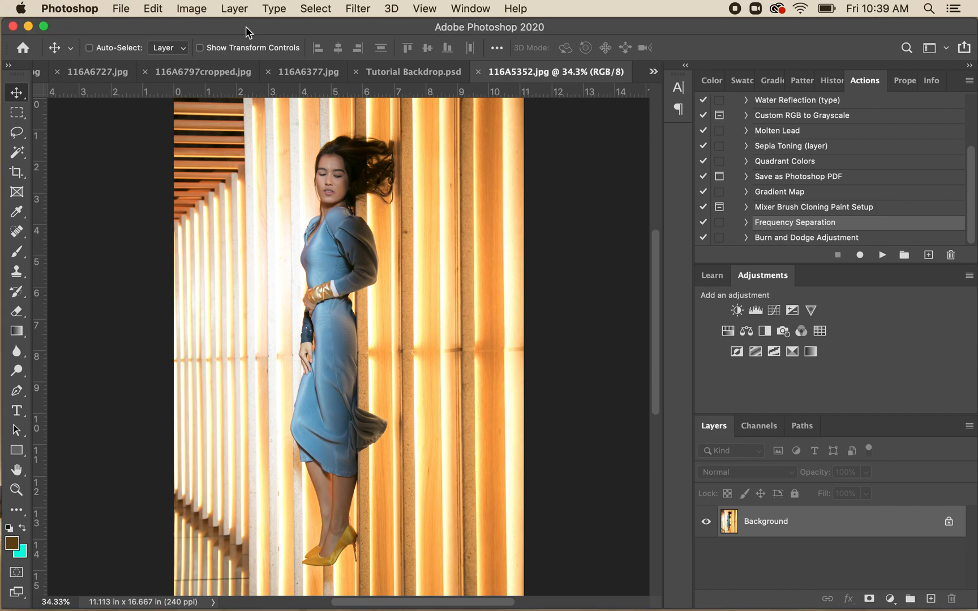
click(190, 10)
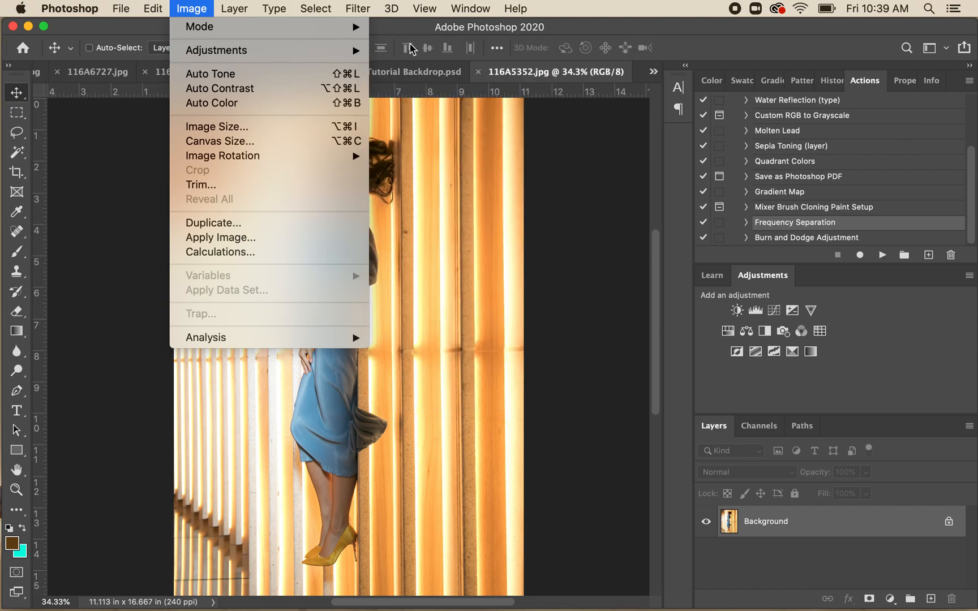
mouse_move(357, 51)
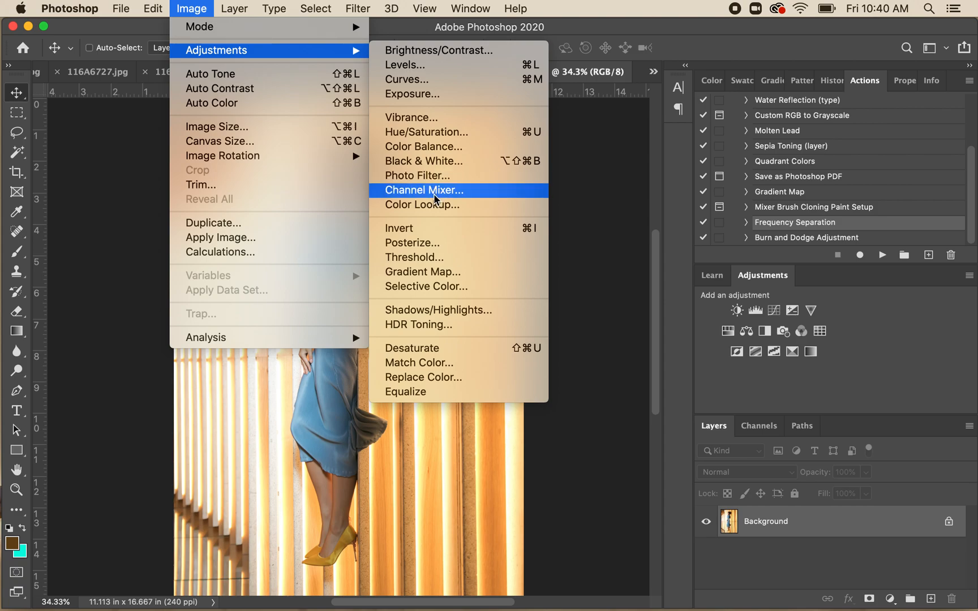
click(439, 311)
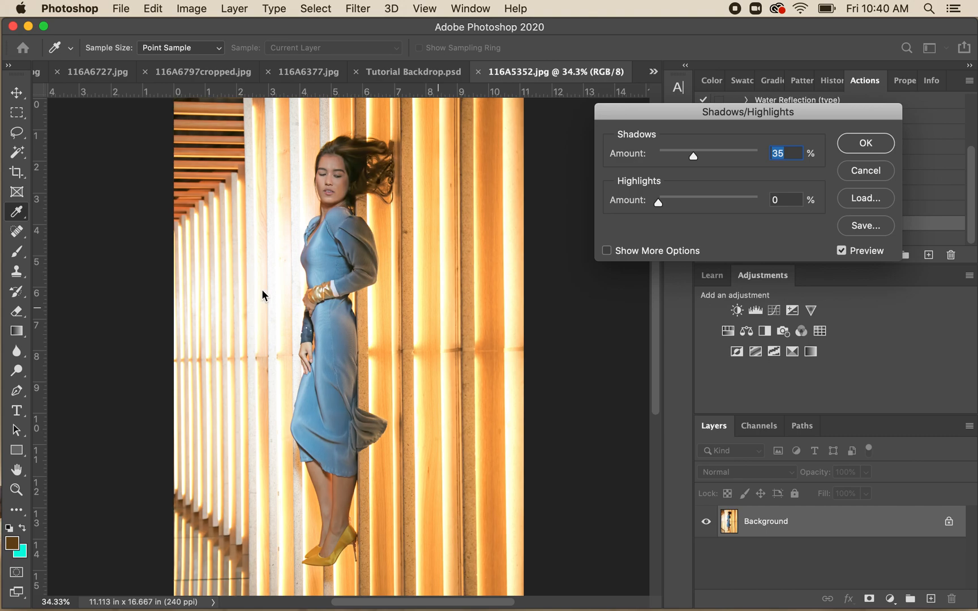
drag(692, 152, 646, 164)
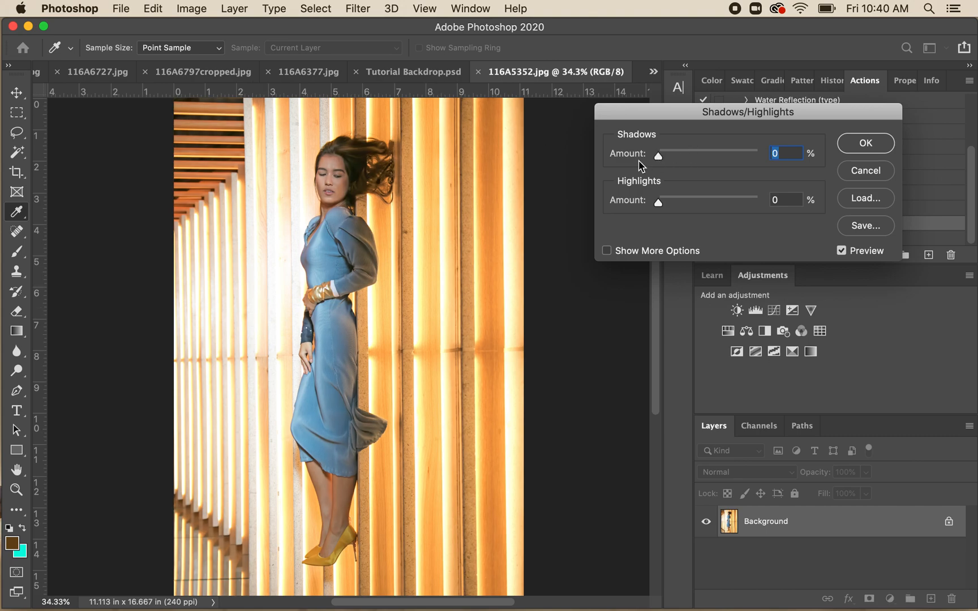
drag(659, 203, 680, 201)
mouse_move(657, 156)
mouse_down()
mouse_move(703, 161)
mouse_move(662, 166)
mouse_up()
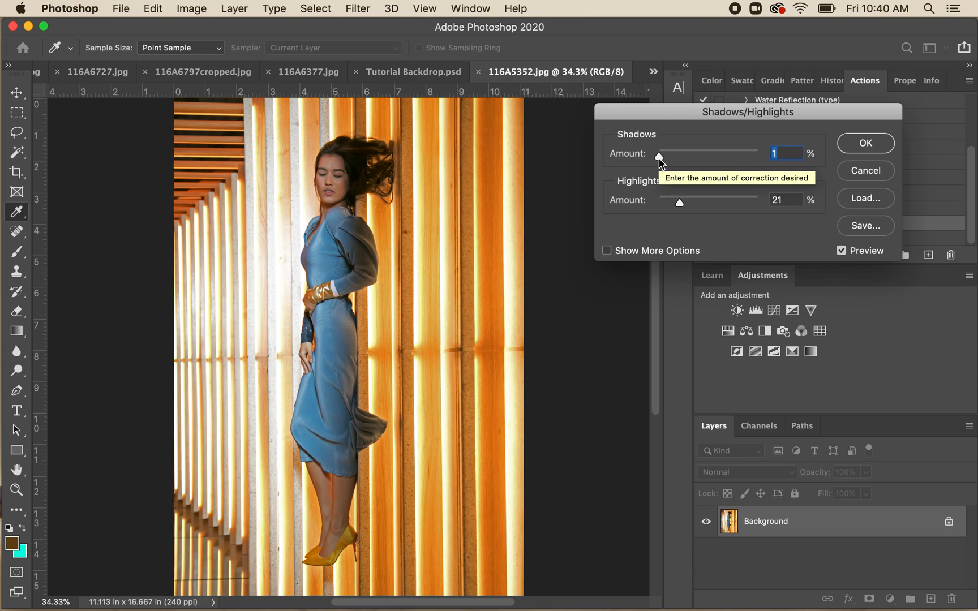
drag(659, 160, 671, 157)
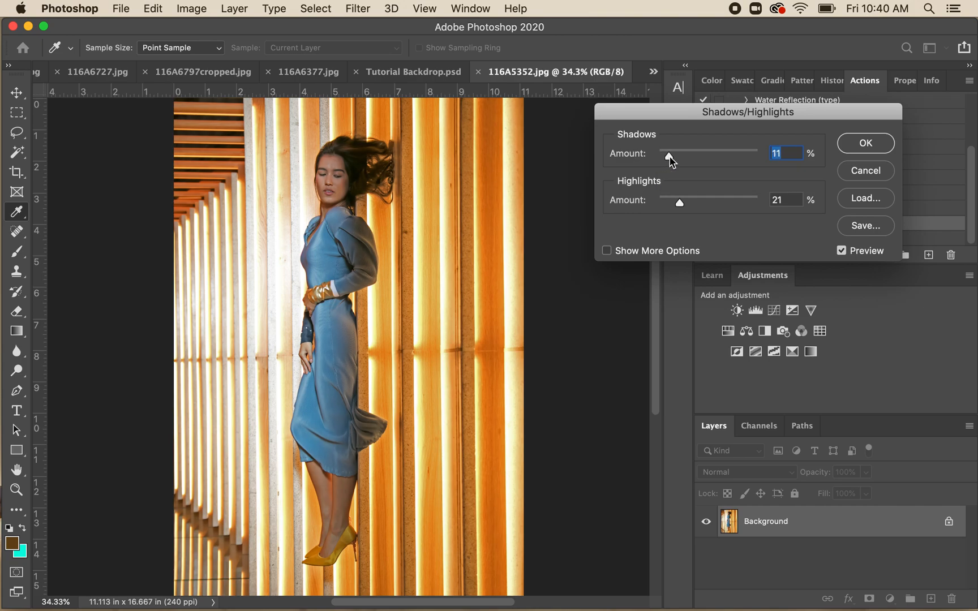
drag(679, 202, 670, 207)
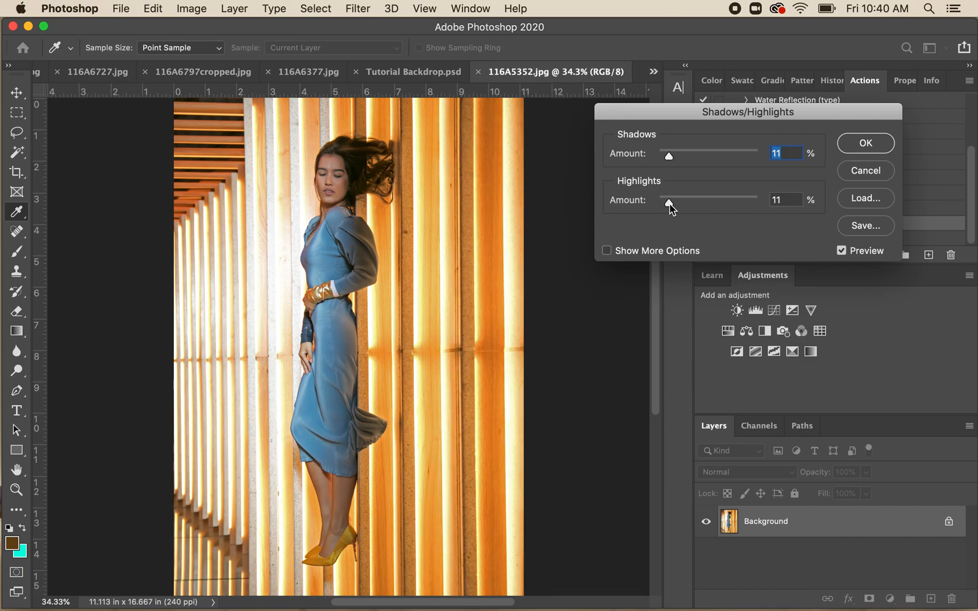
click(865, 143)
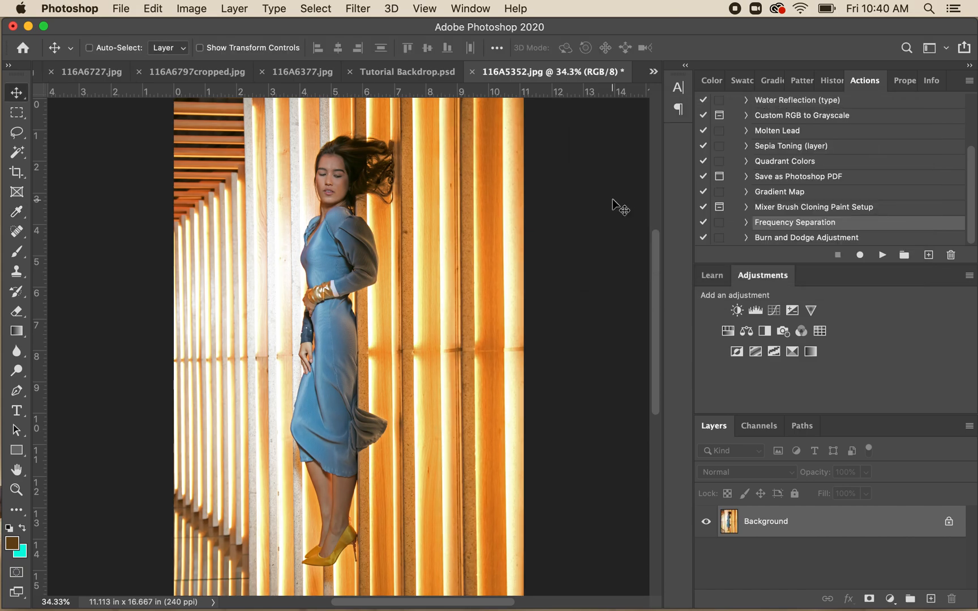
- Try a Selective Color adjustment on the yellows with cyan -2, magenta +67, yellow -79 and black +54, and cancel it
click(197, 8)
mouse_move(243, 53)
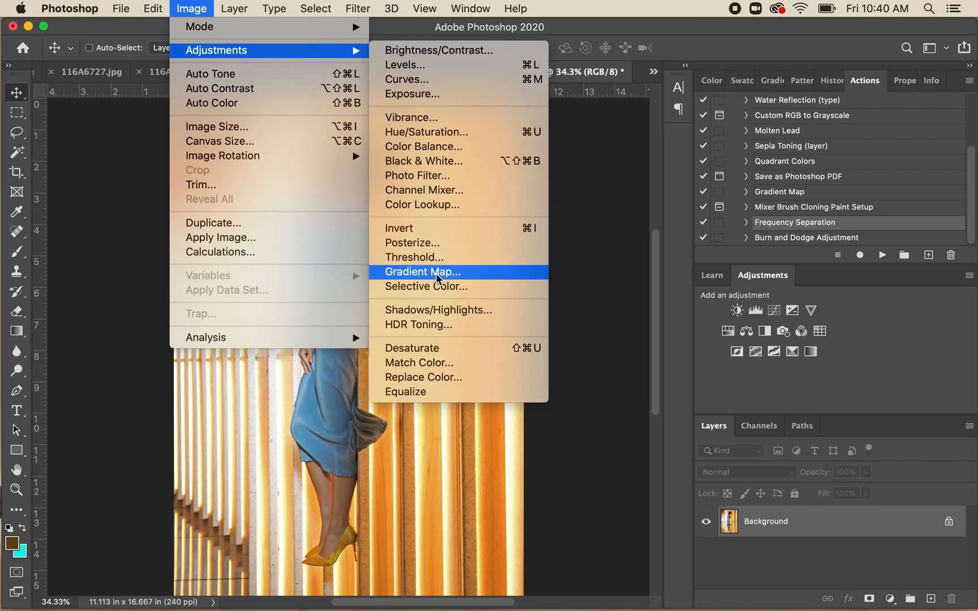
click(428, 287)
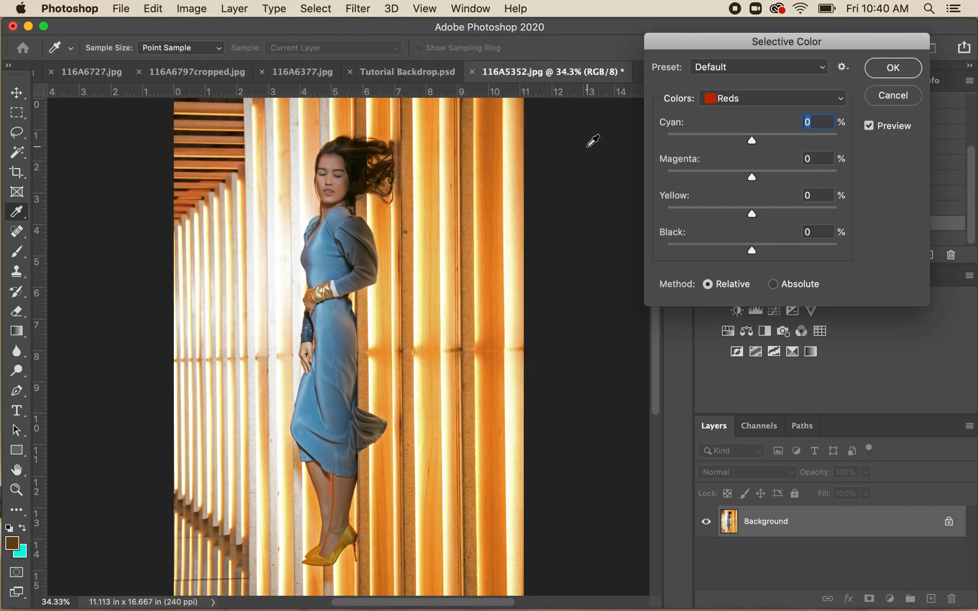
click(730, 101)
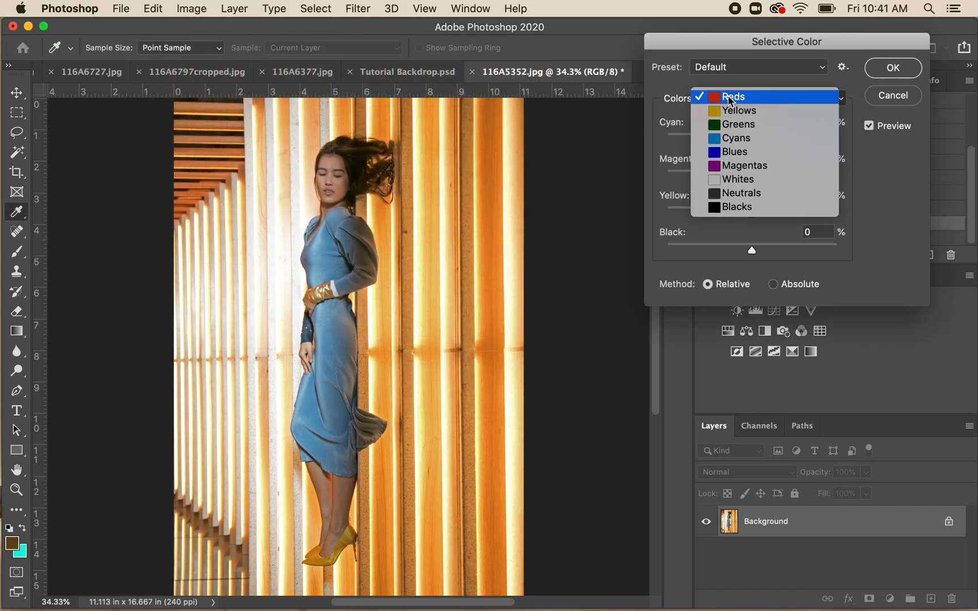
click(735, 111)
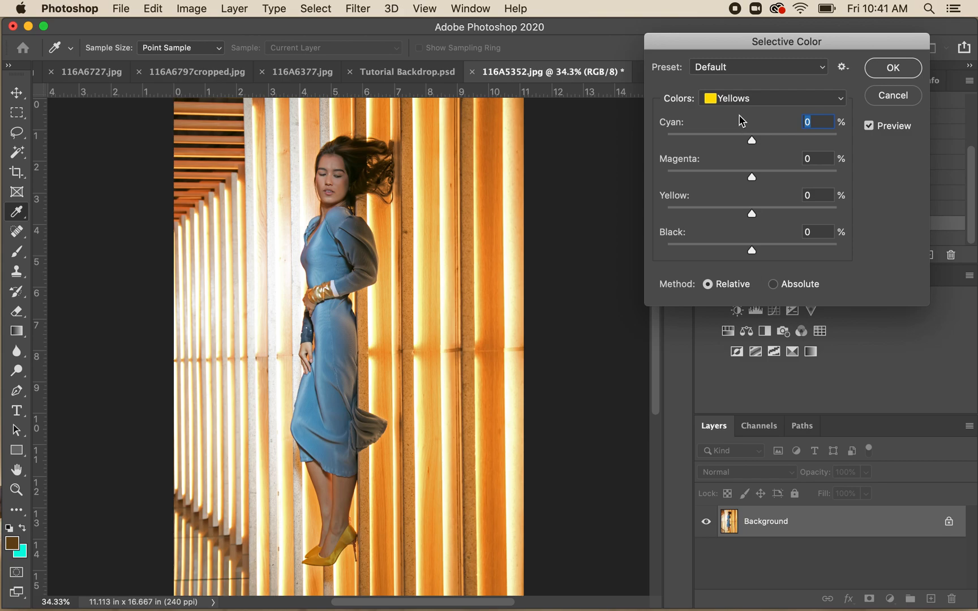
drag(752, 140, 809, 177)
drag(753, 215, 683, 214)
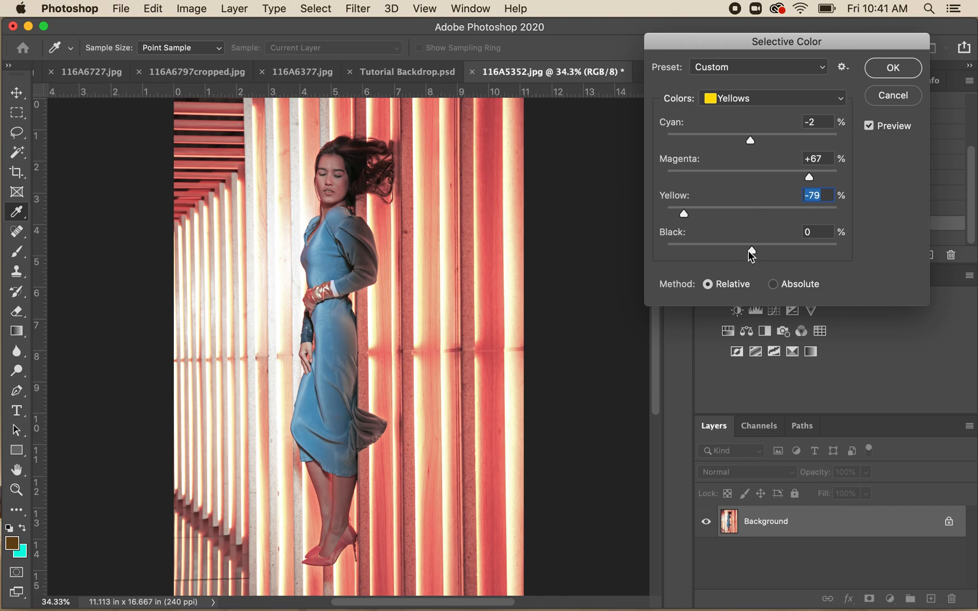
drag(752, 256, 680, 253)
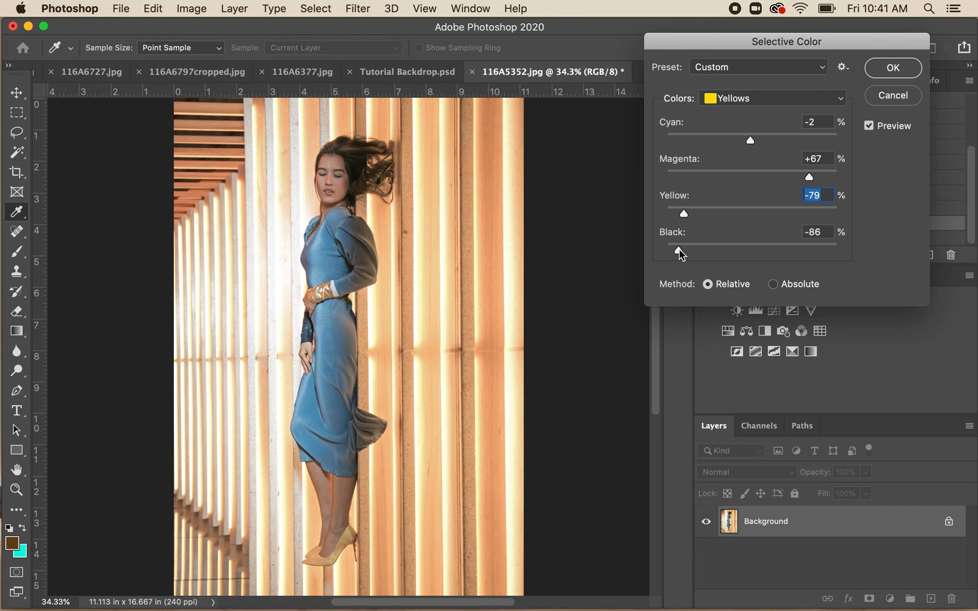
drag(679, 253, 800, 254)
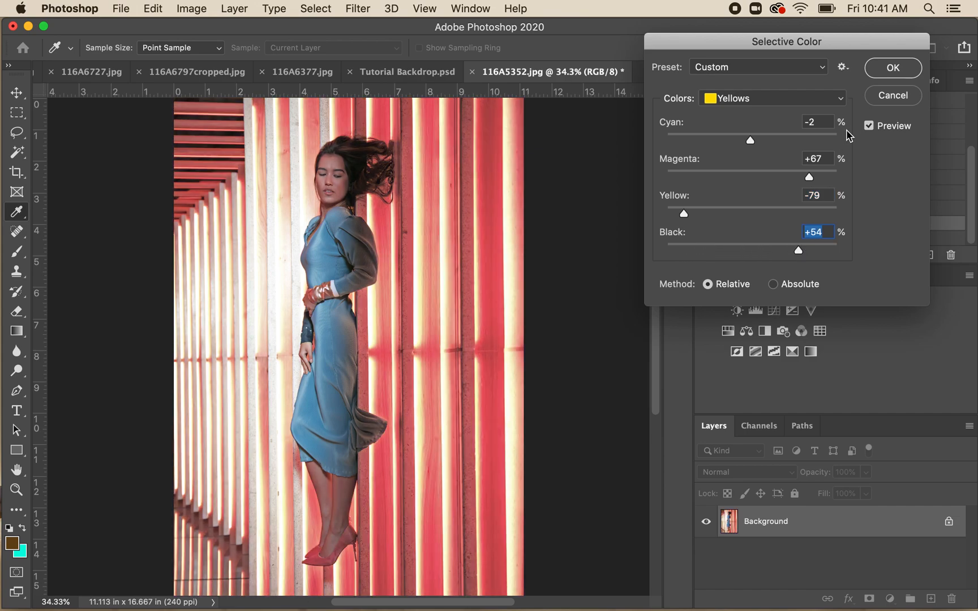
click(893, 100)
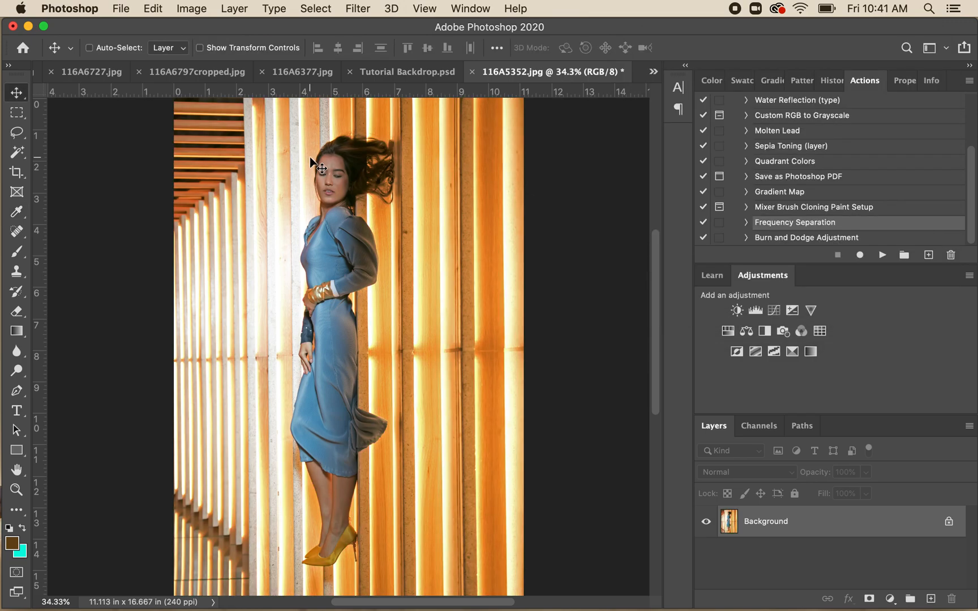
- Try a Photo Filter adjustment on the photo using Cooling Filter (80)
click(201, 9)
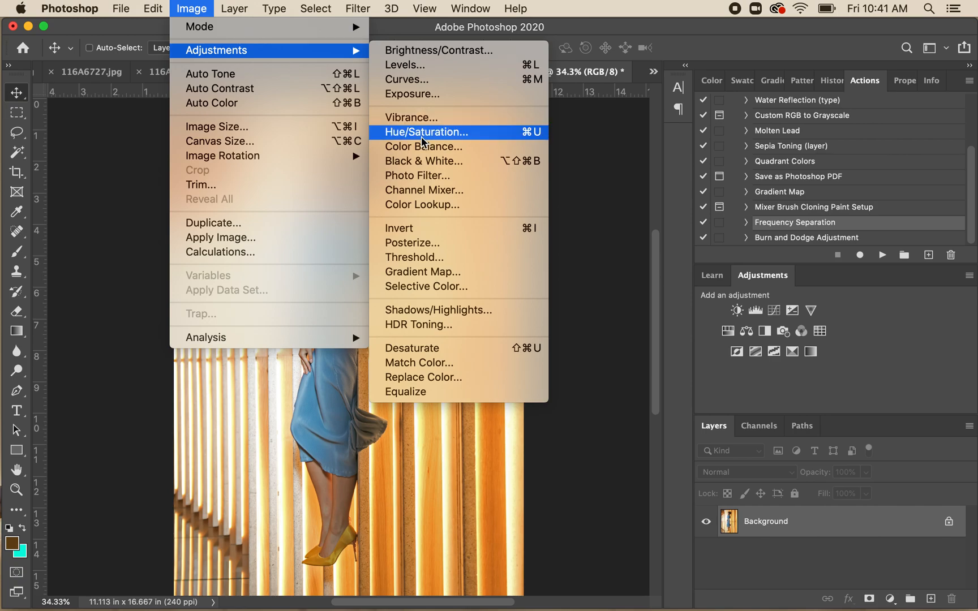
click(430, 177)
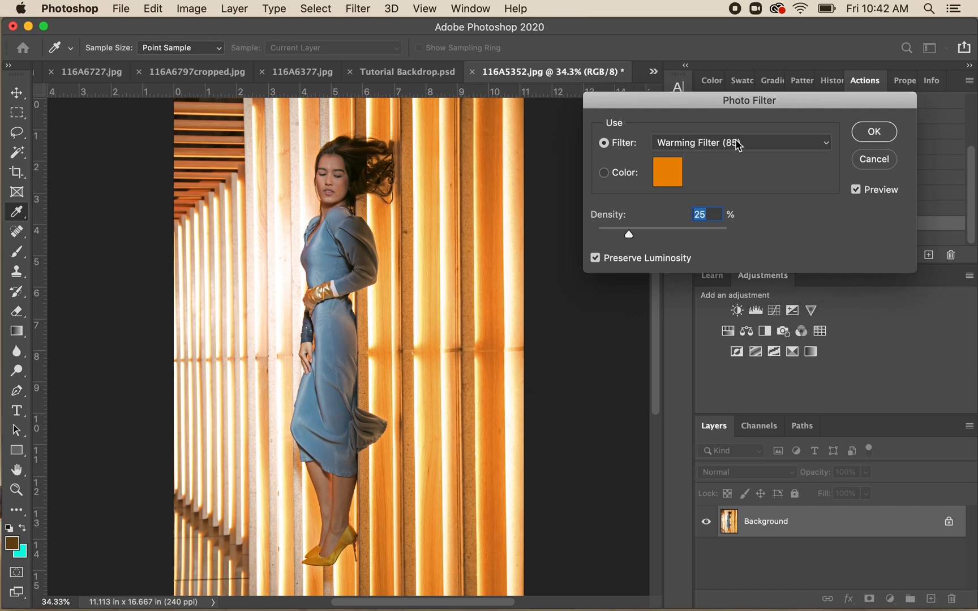
click(738, 145)
click(701, 182)
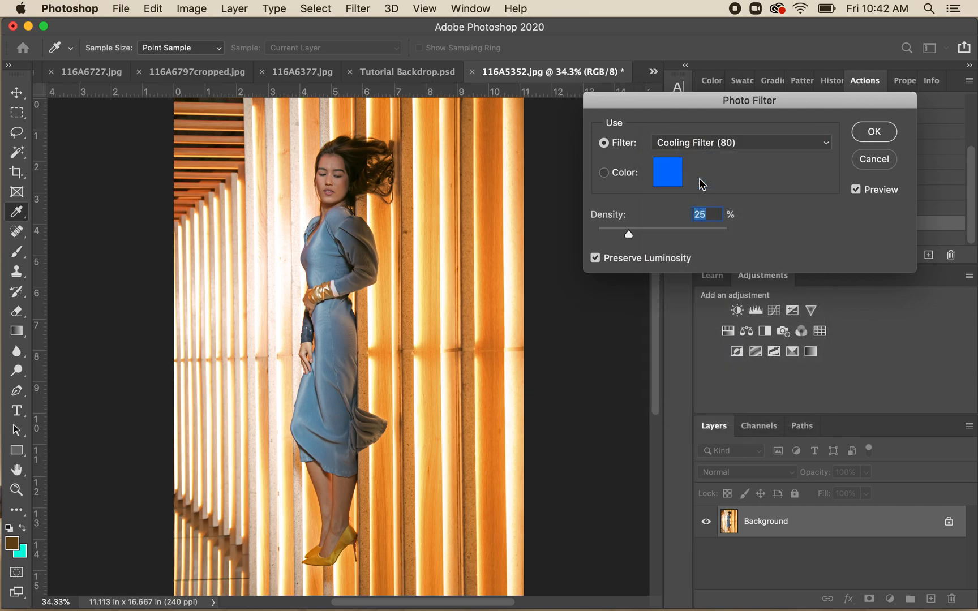
click(736, 142)
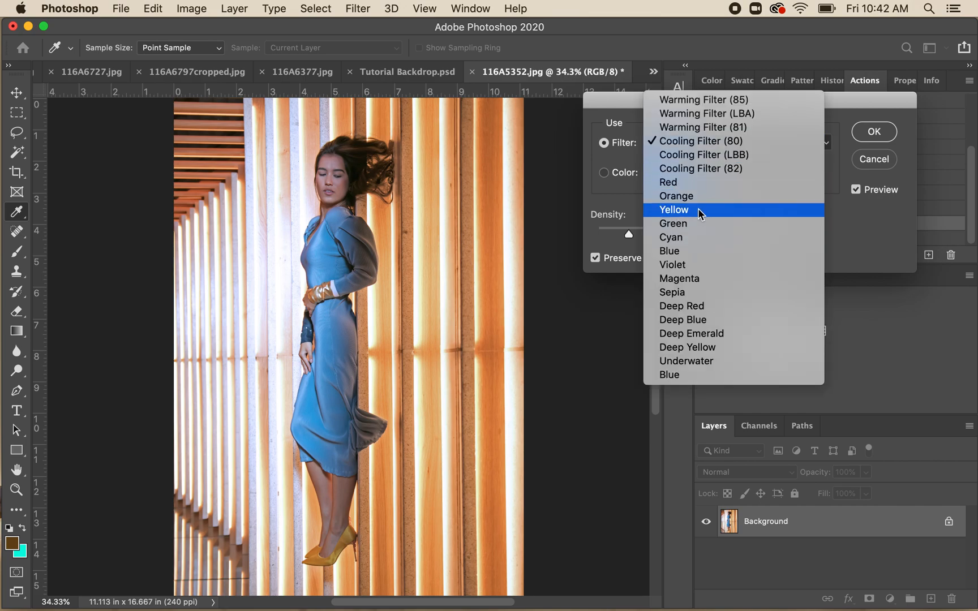
click(619, 104)
- Try custom colors for the photo filter, including green 00ff0c, and discard the adjustment
click(603, 173)
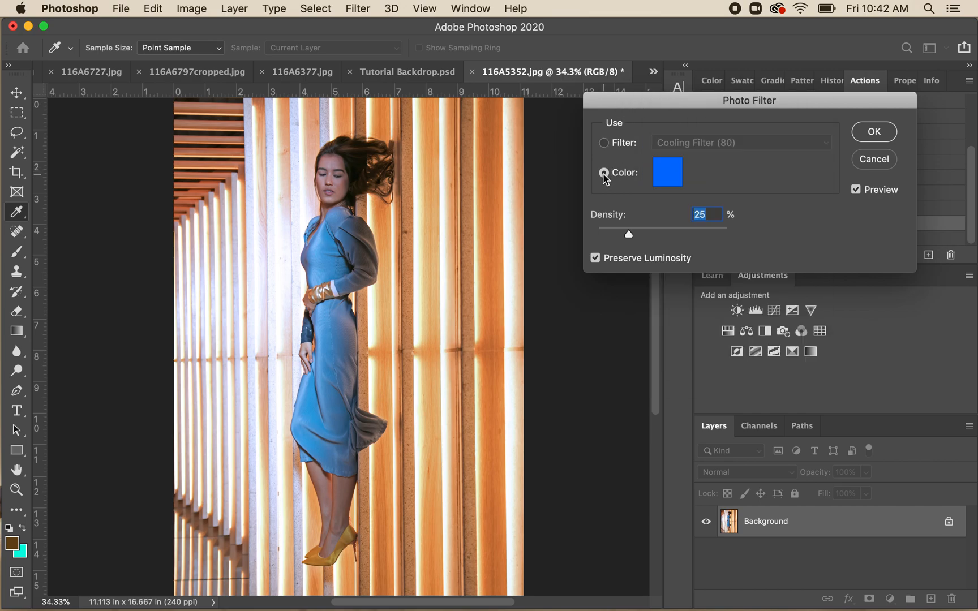
click(675, 177)
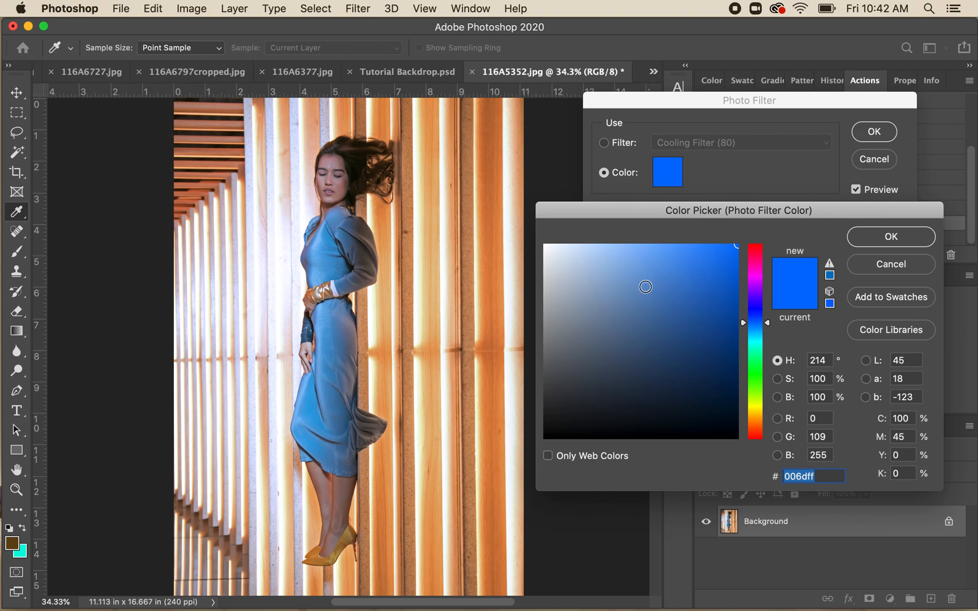
click(757, 372)
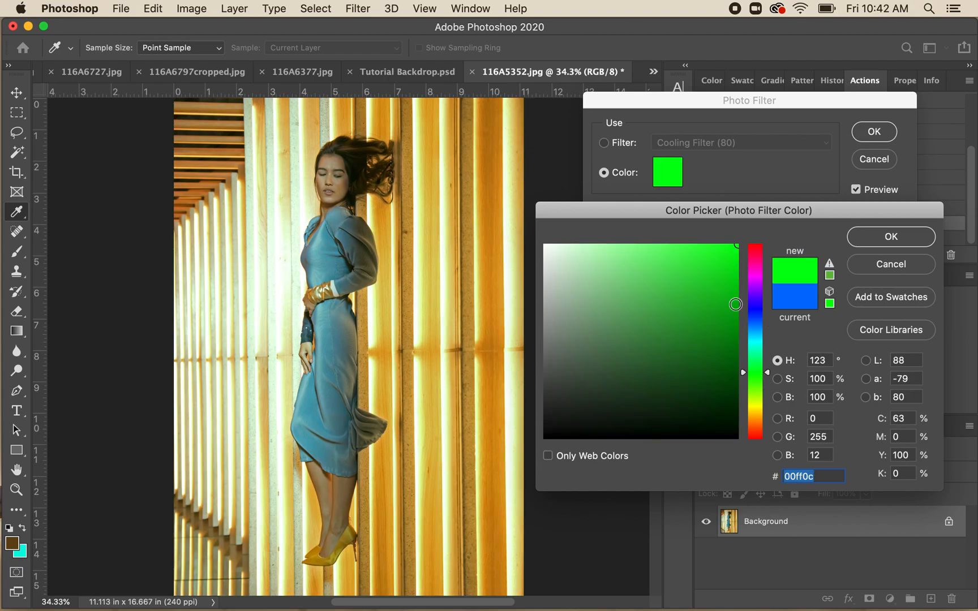
click(757, 331)
click(722, 270)
click(755, 253)
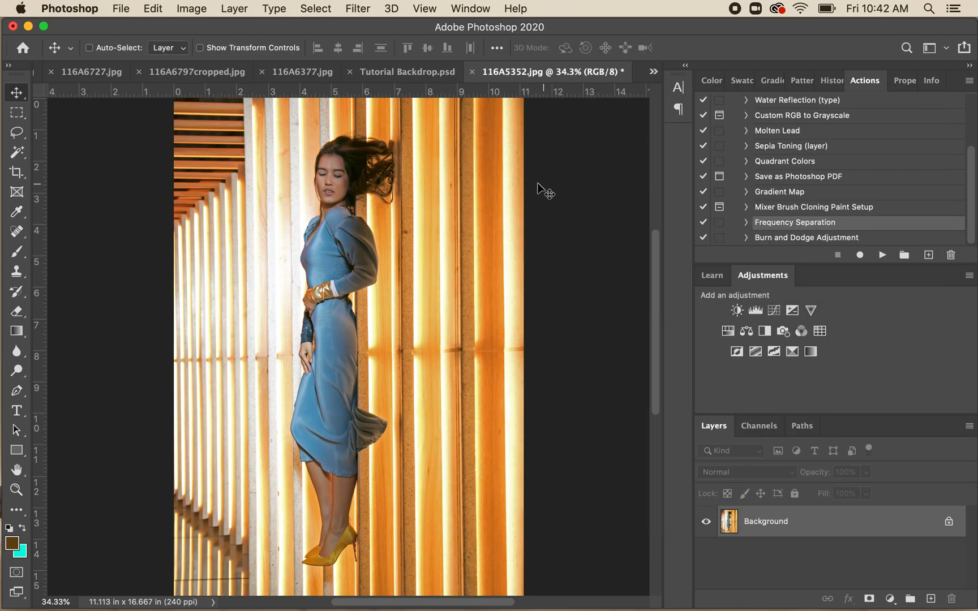
scroll(342, 238, up, 5)
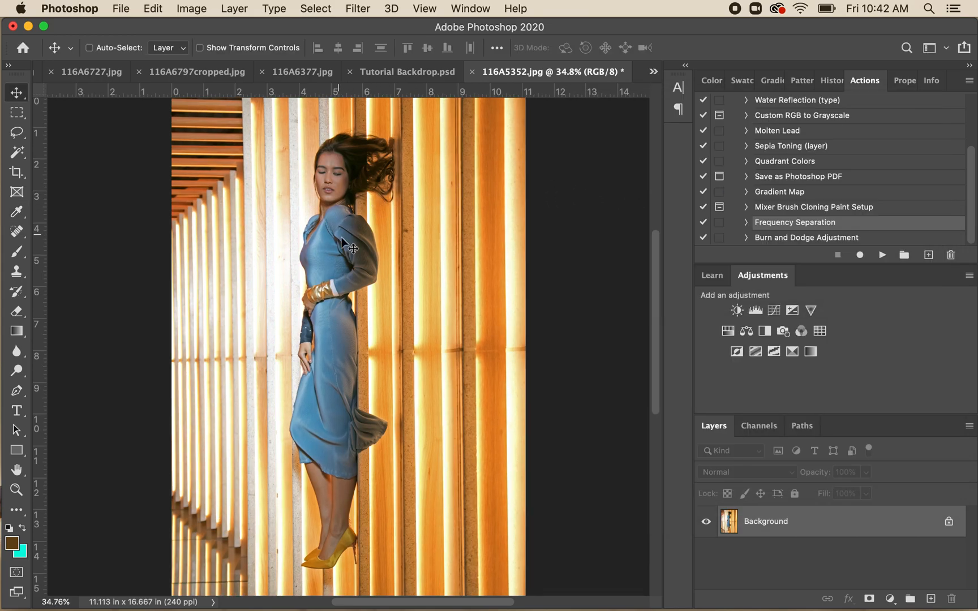
scroll(341, 238, down, 4)
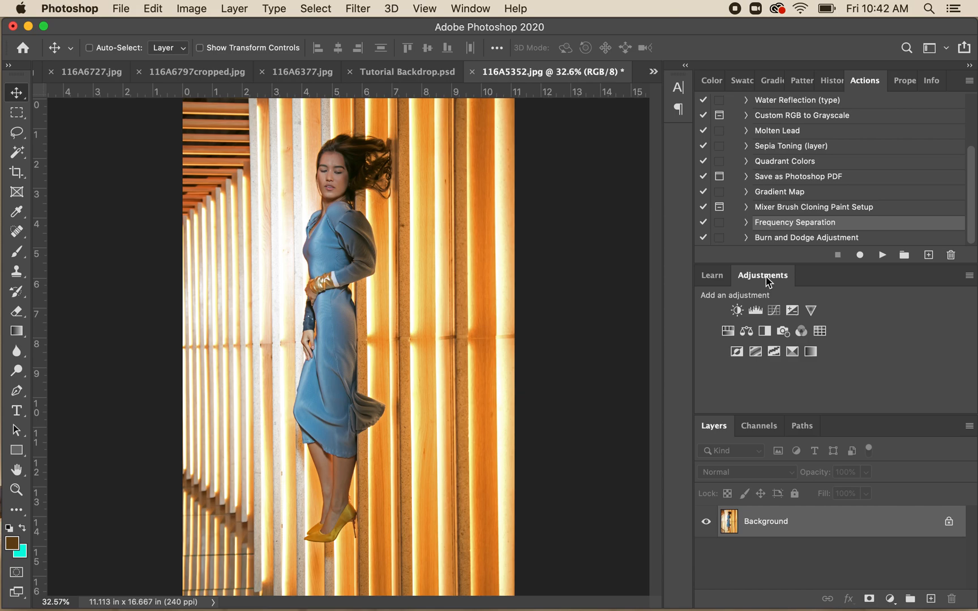
click(465, 9)
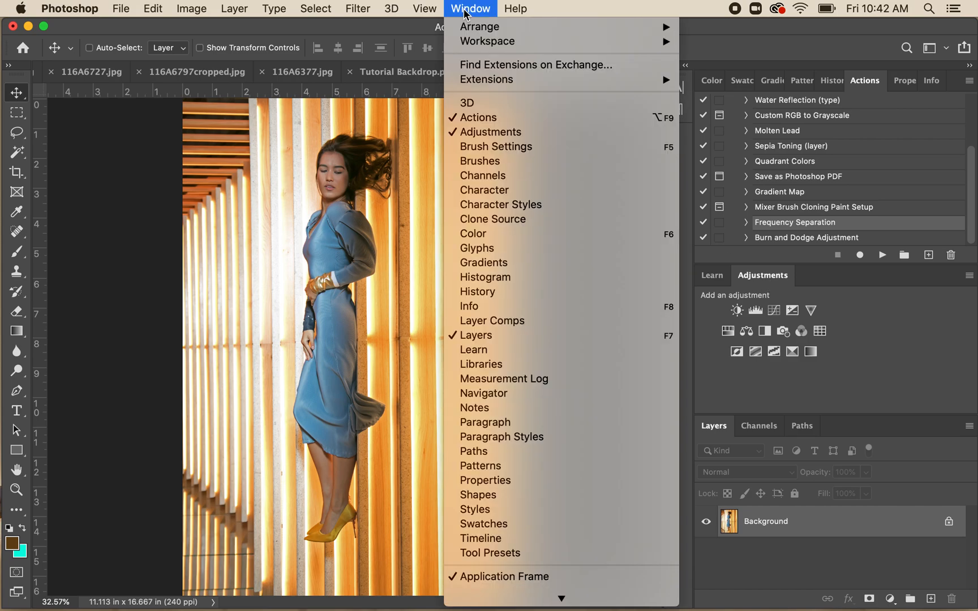
click(541, 11)
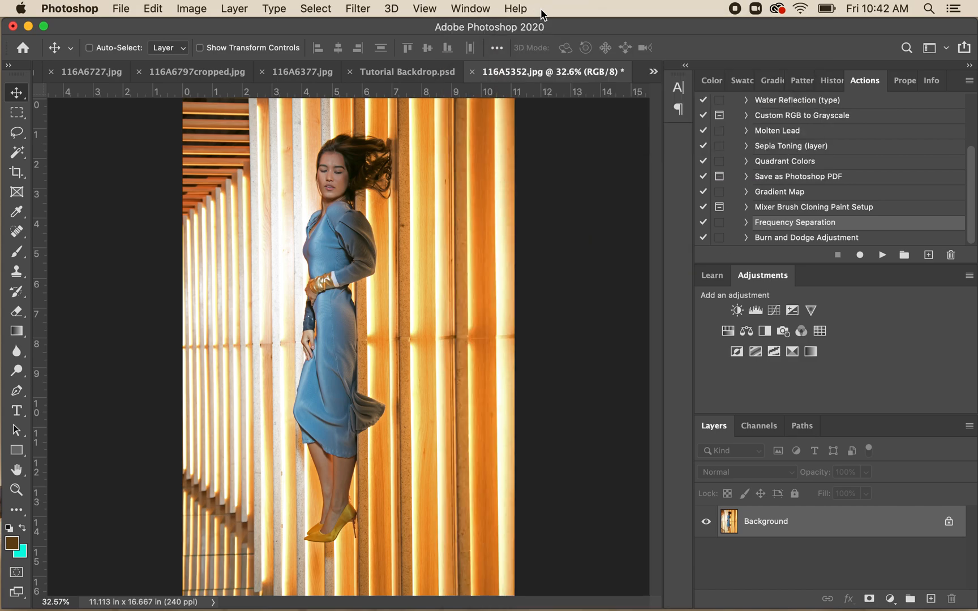
- Add a Brightness/Contrast adjustment layer above the background and set its brightness to -15
click(737, 312)
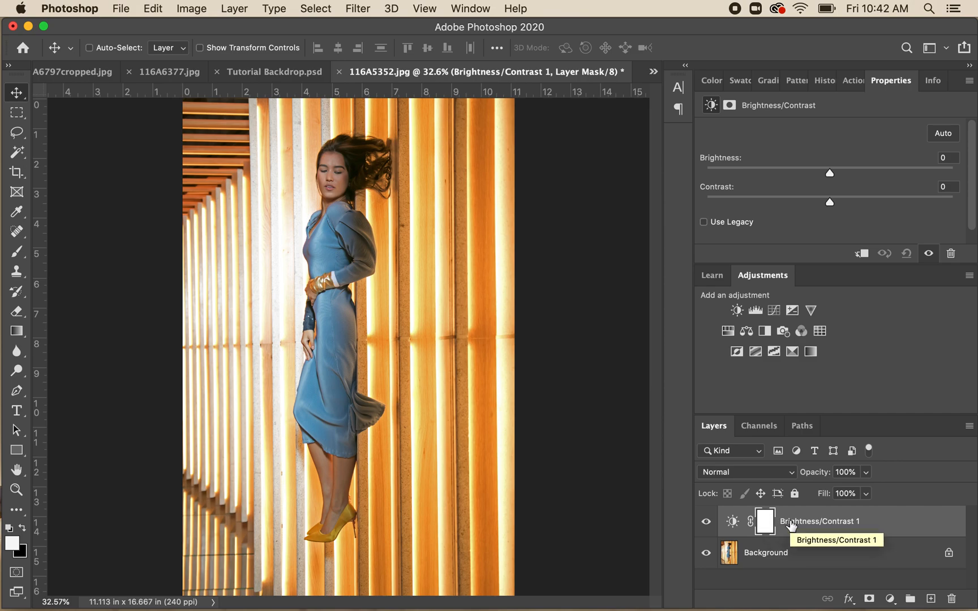
mouse_move(831, 176)
mouse_down()
mouse_move(786, 175)
mouse_move(827, 173)
mouse_up()
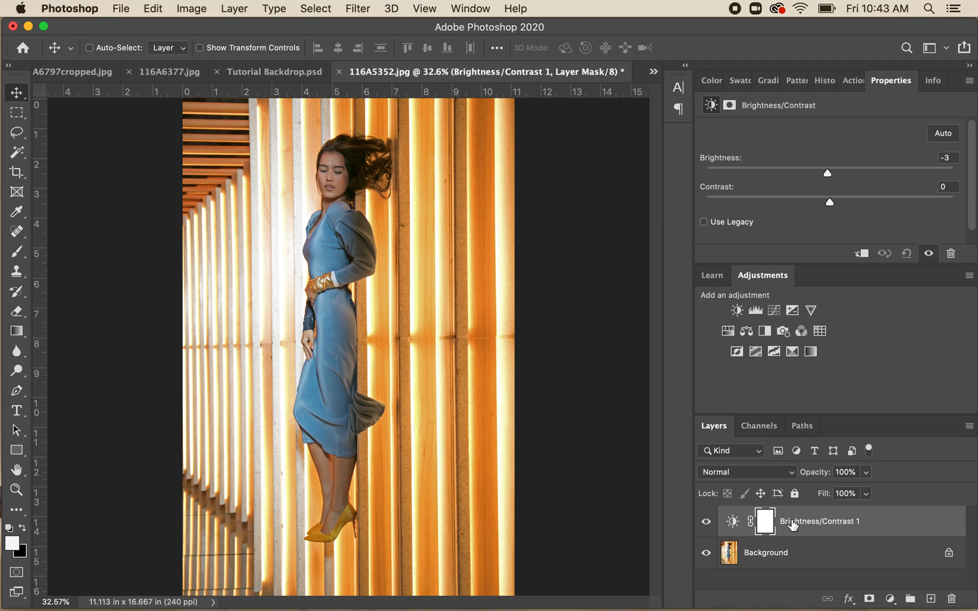
click(204, 10)
mouse_move(224, 52)
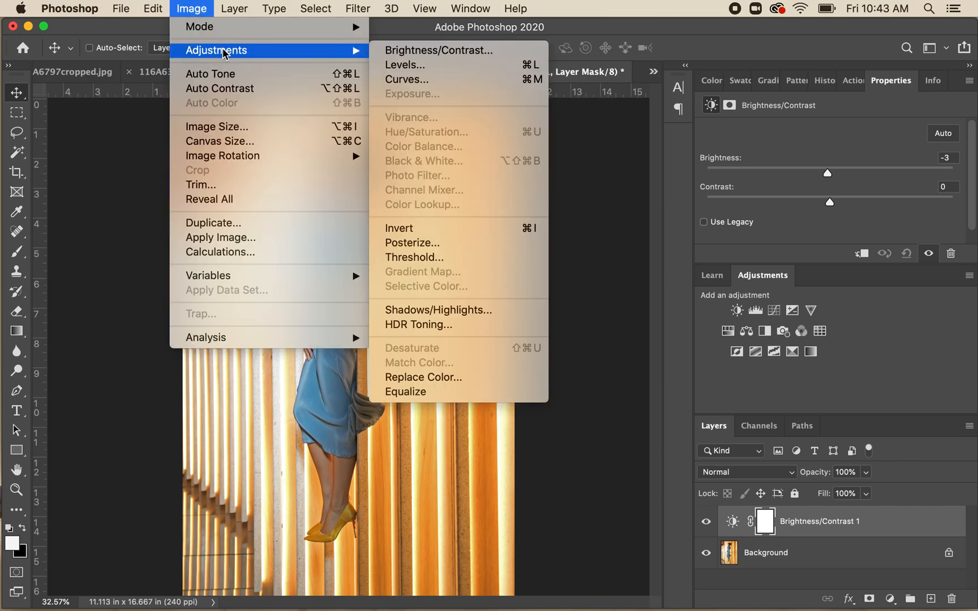
click(202, 10)
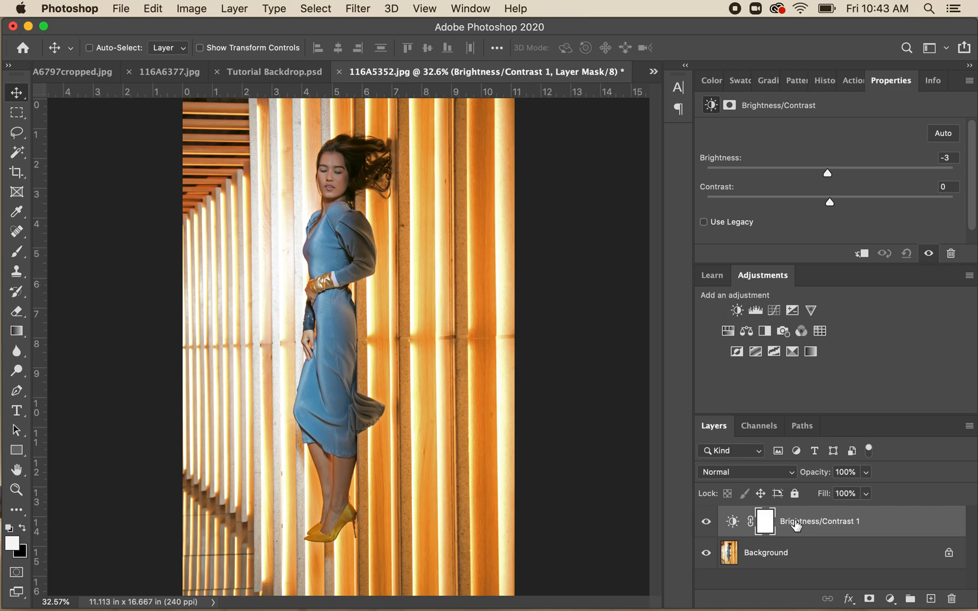
mouse_move(826, 174)
mouse_down()
mouse_move(843, 173)
mouse_move(810, 178)
mouse_move(819, 175)
mouse_up()
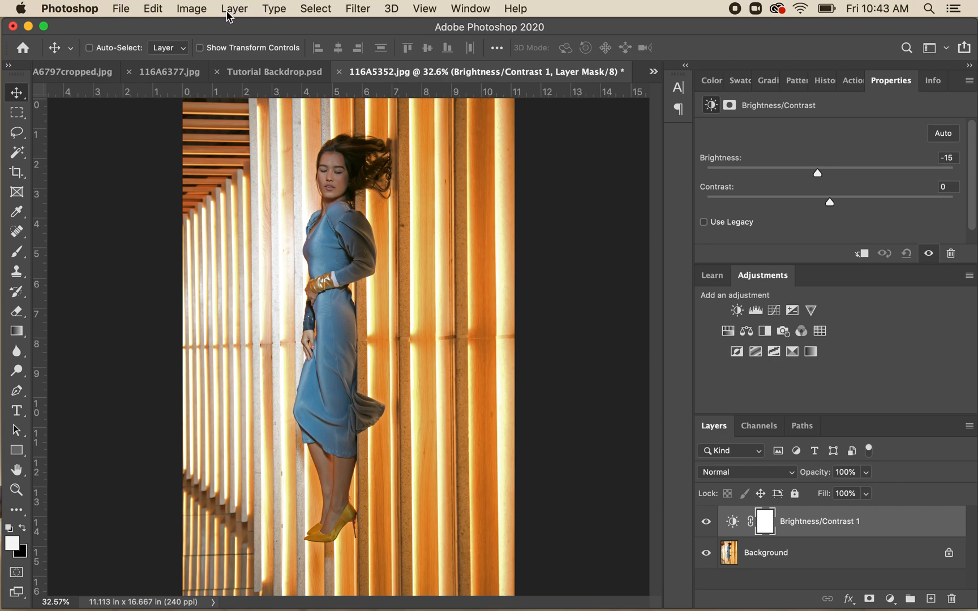
click(193, 8)
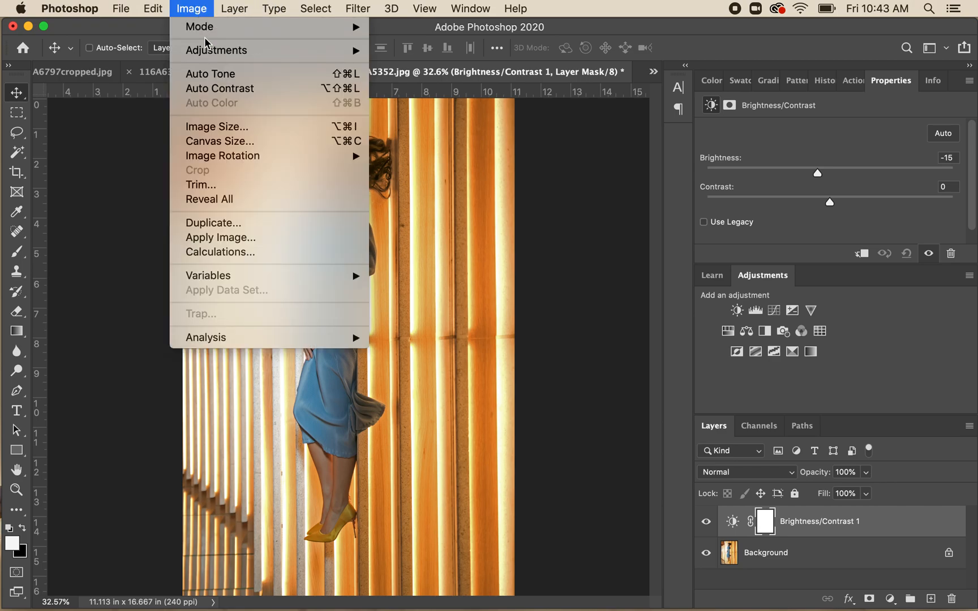
mouse_move(214, 50)
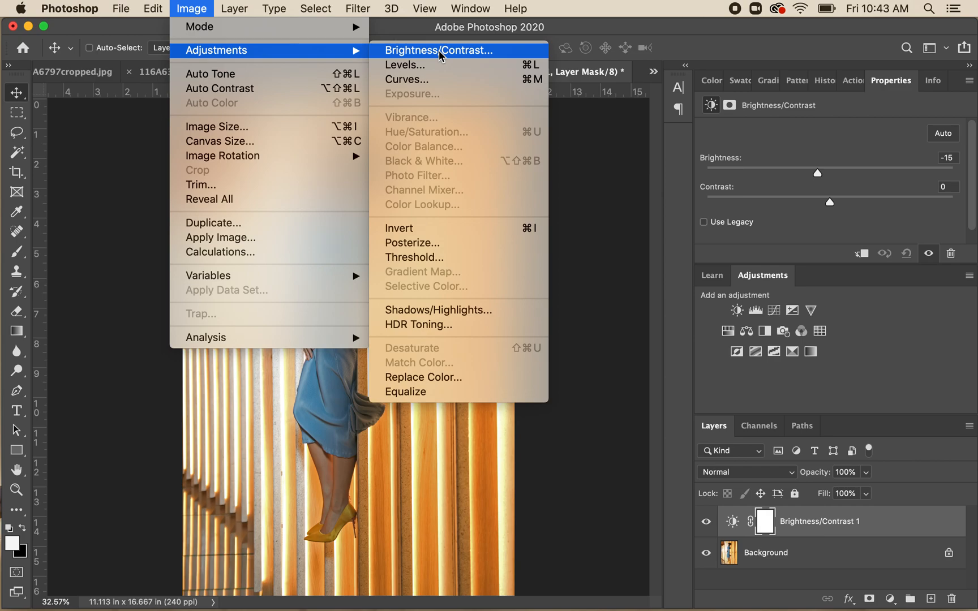
click(405, 31)
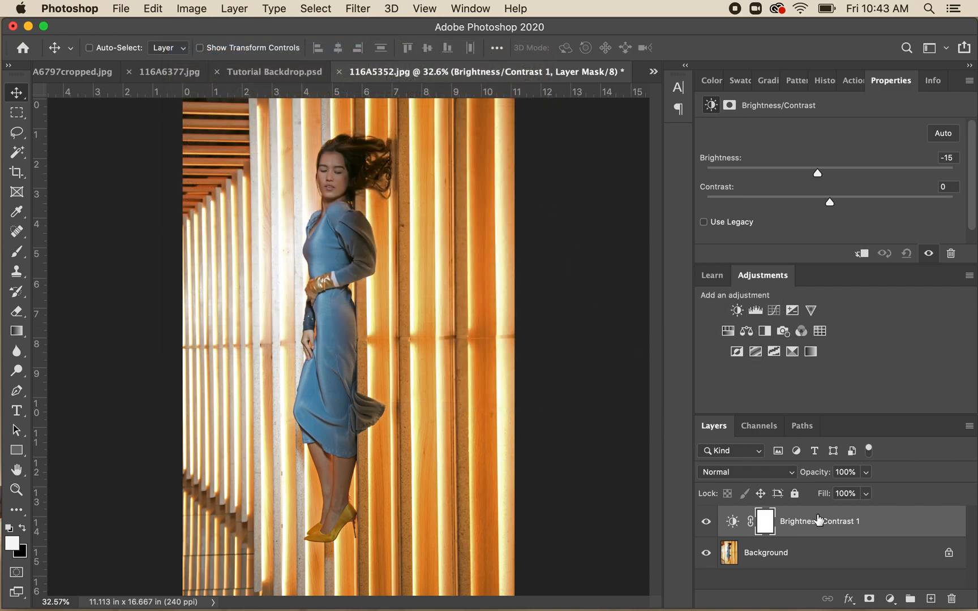
- Add an Exposure adjustment layer above the Brightness/Contrast layer and enlarge the layer list so all layers fit
click(792, 312)
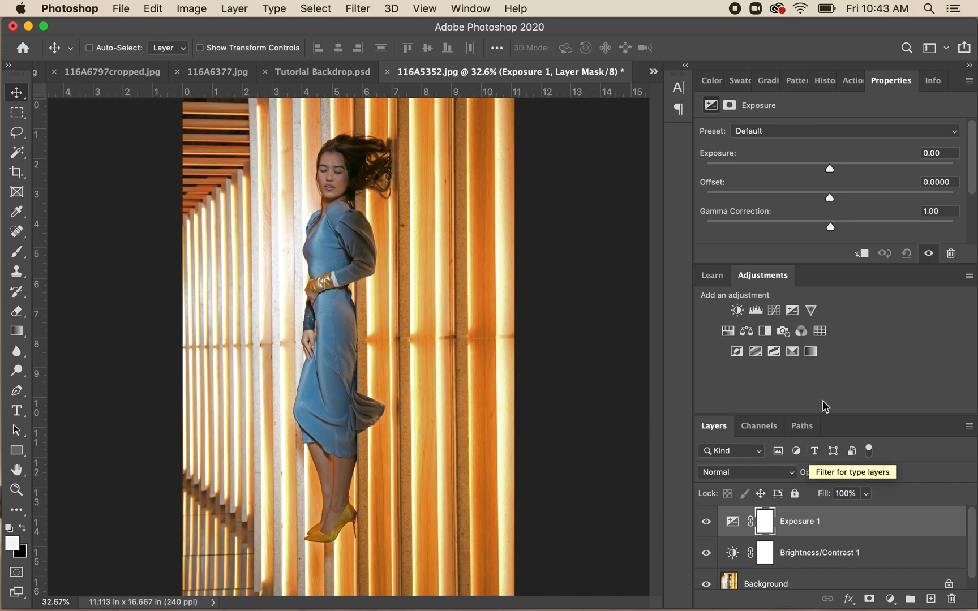
drag(824, 417, 833, 362)
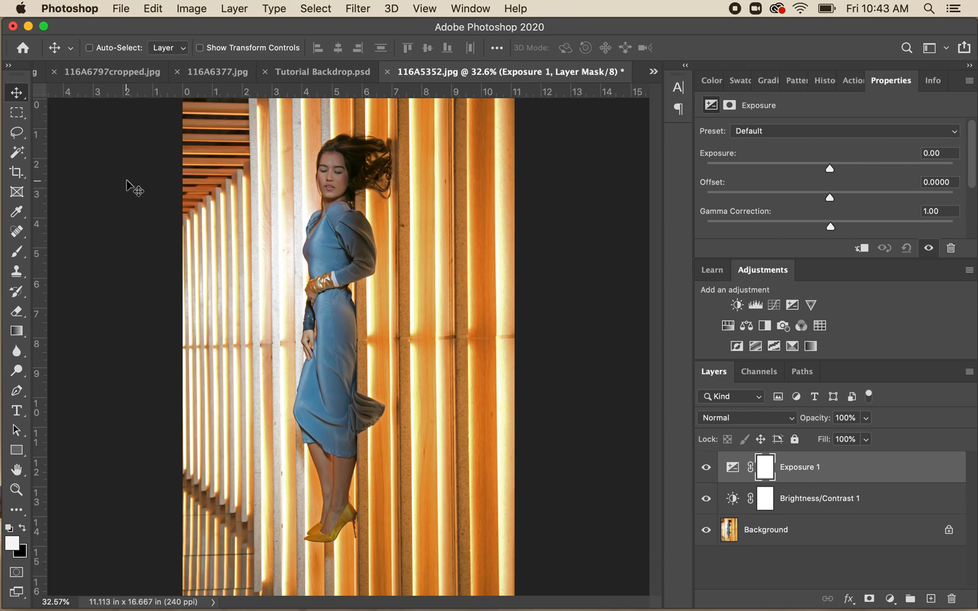
- Activate the Spot Healing Brush Tool for retouching the woman's face
scroll(320, 286, up, 3)
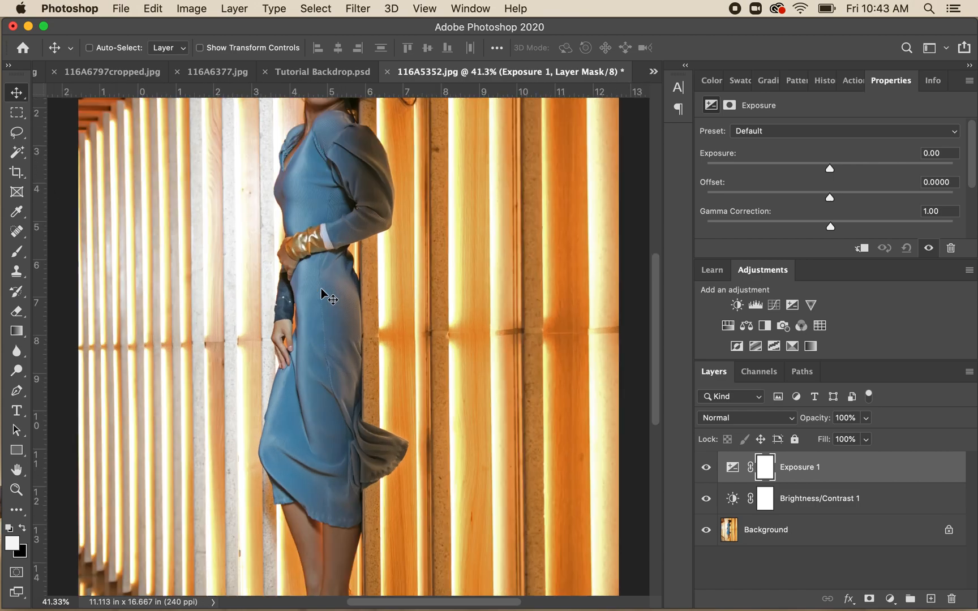
scroll(321, 288, up, 5)
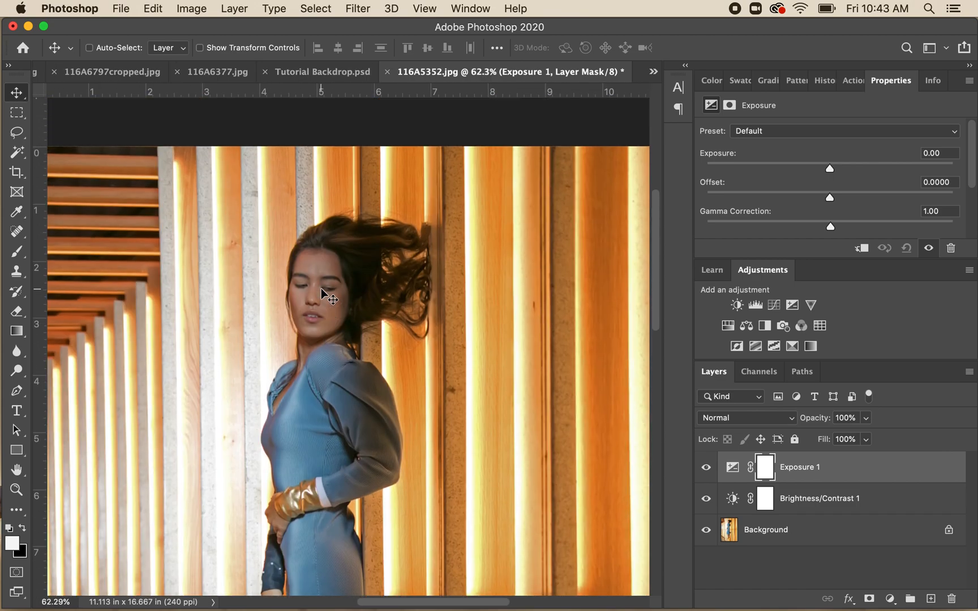
scroll(321, 288, up, 3)
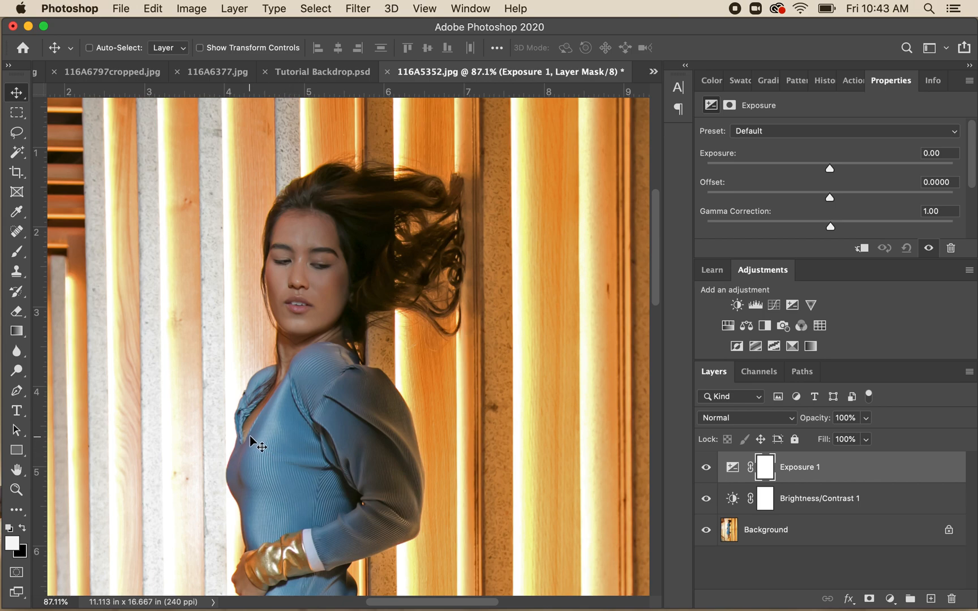
click(17, 233)
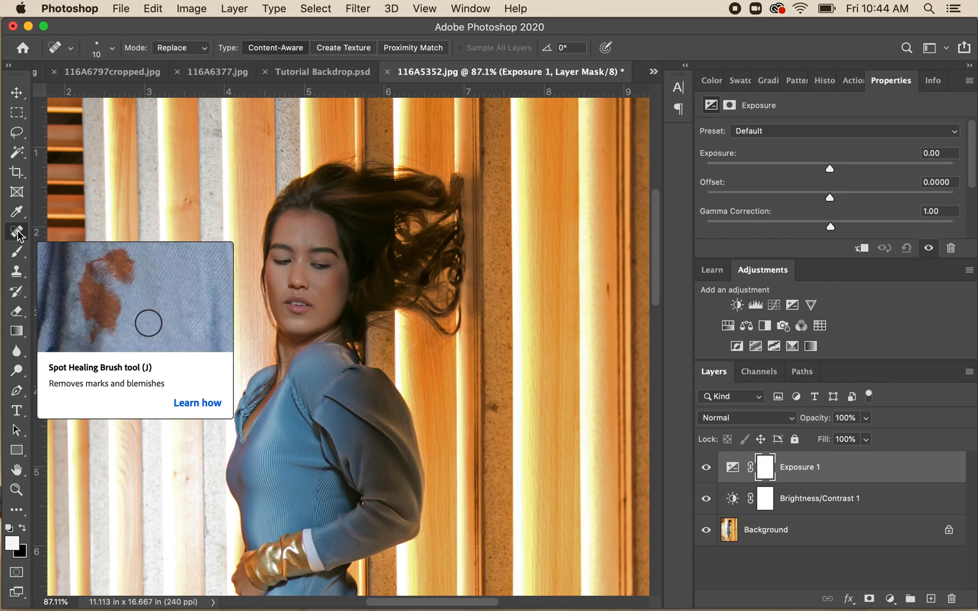
click(18, 233)
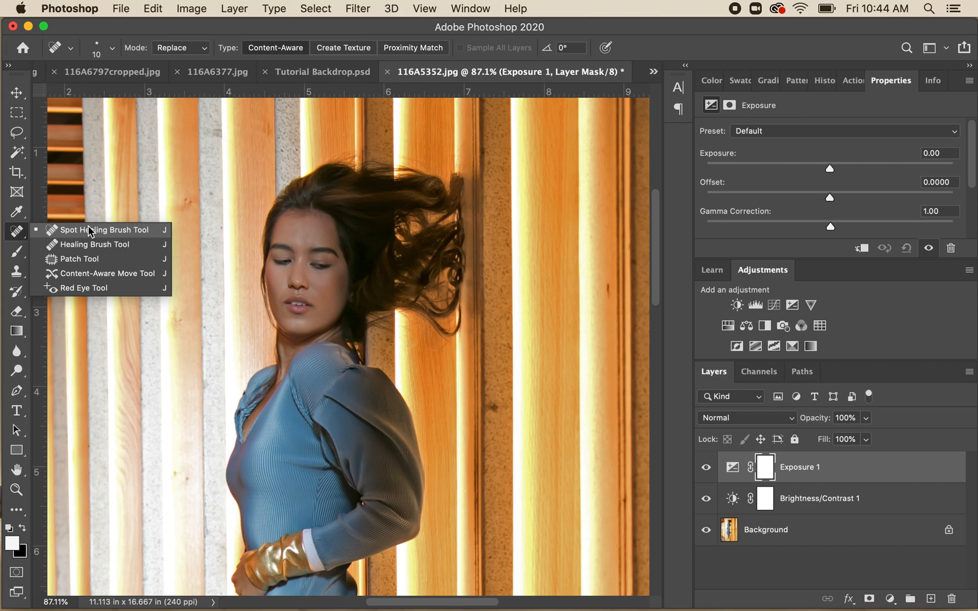
click(15, 234)
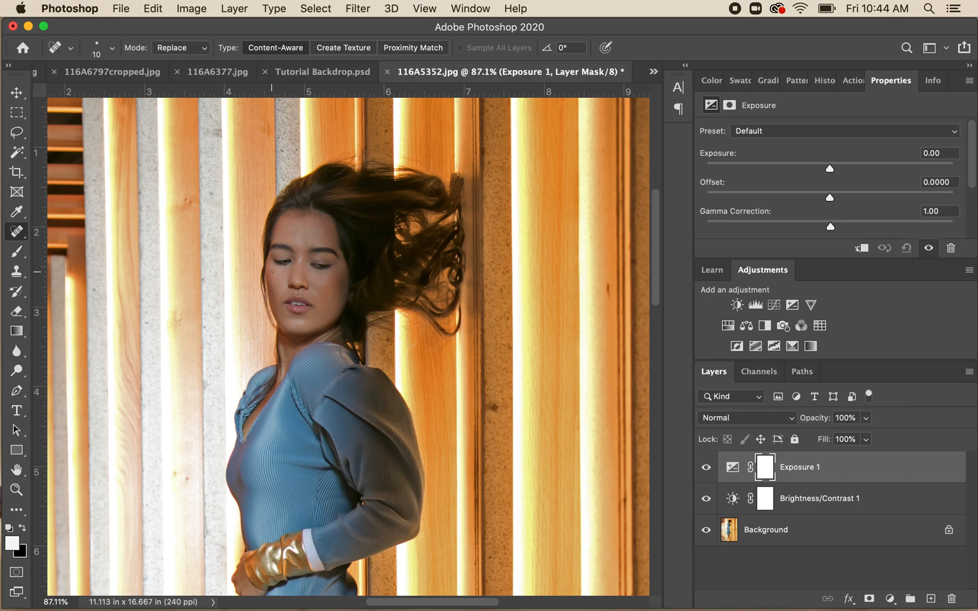
- Set the Spot Healing Brush size to 20 for small blemishes on the face
key(bracketright)
key(bracketright)
key(bracketright)
key(bracketright)
key(bracketright)
key(bracketleft)
key(bracketleft)
key(bracketleft)
scroll(273, 272, up, 6)
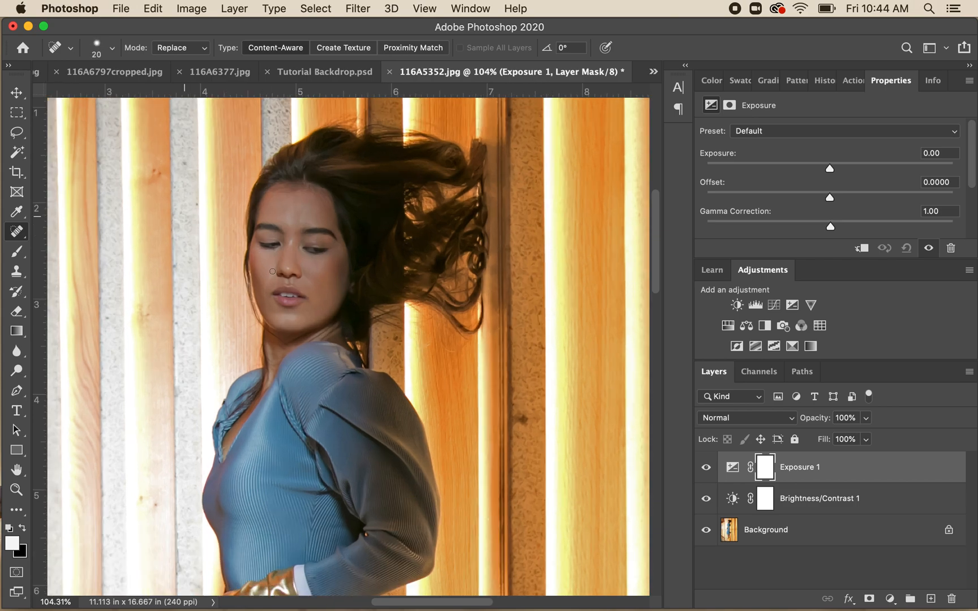
scroll(273, 270, up, 4)
scroll(272, 270, left, 2)
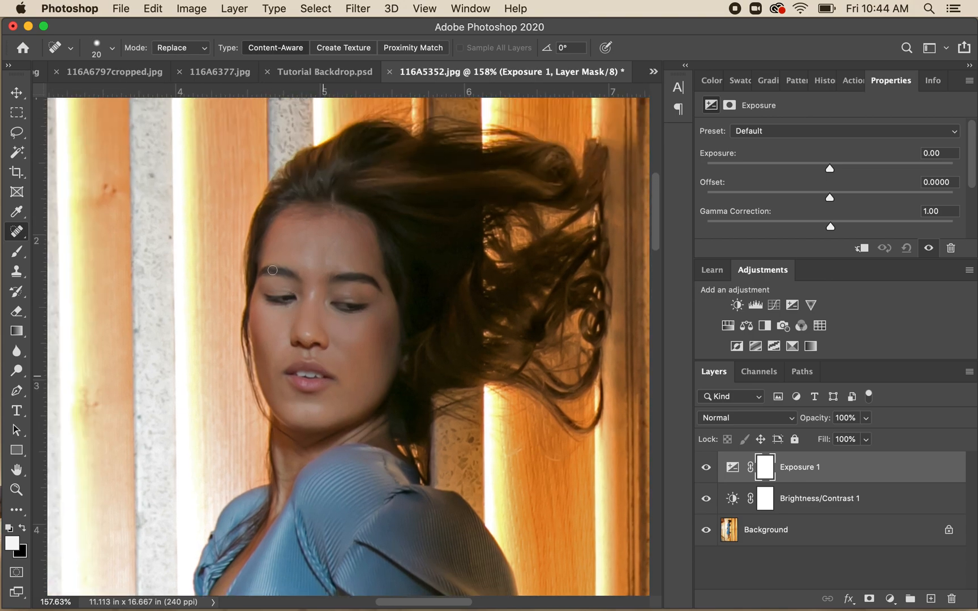
scroll(272, 270, up, 1)
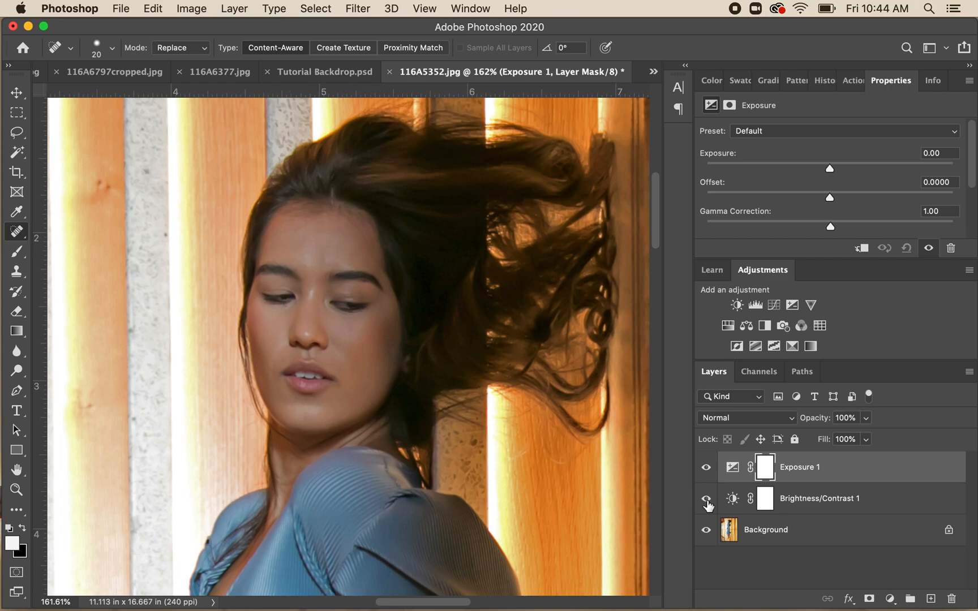
- Delete the Exposure 1 and Brightness/Contrast 1 adjustment layers, leaving only the Background layer
click(818, 471)
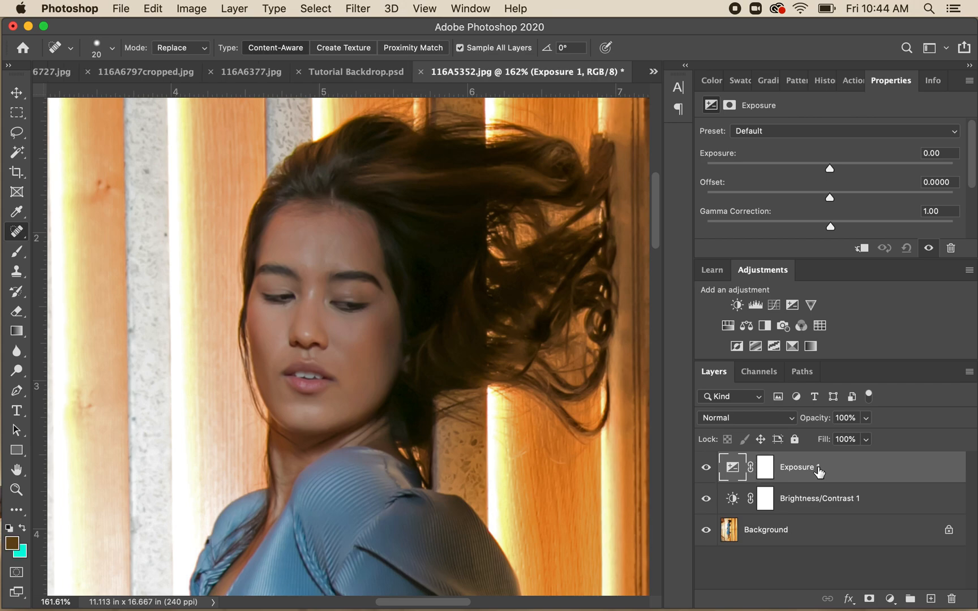
click(952, 600)
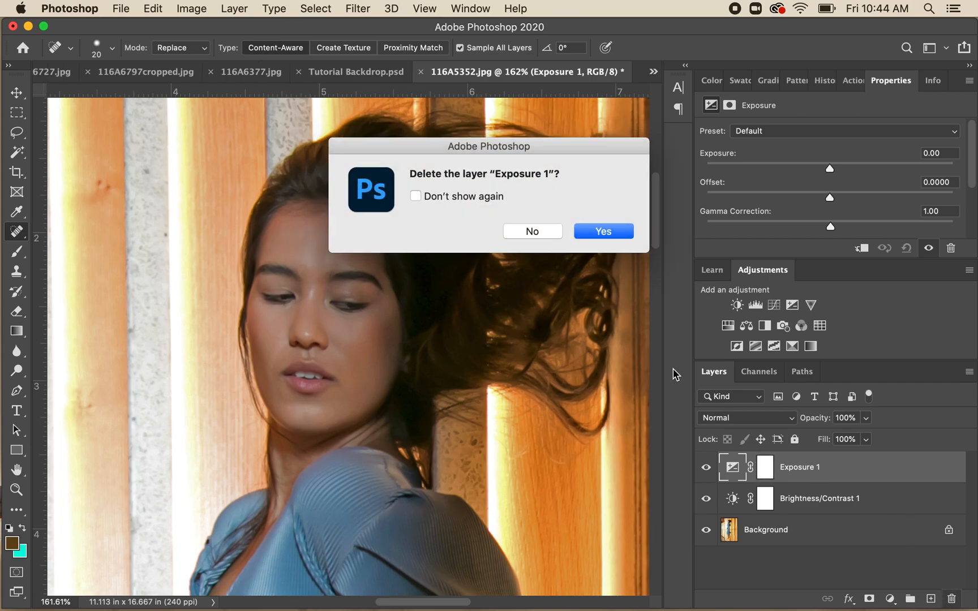
click(603, 232)
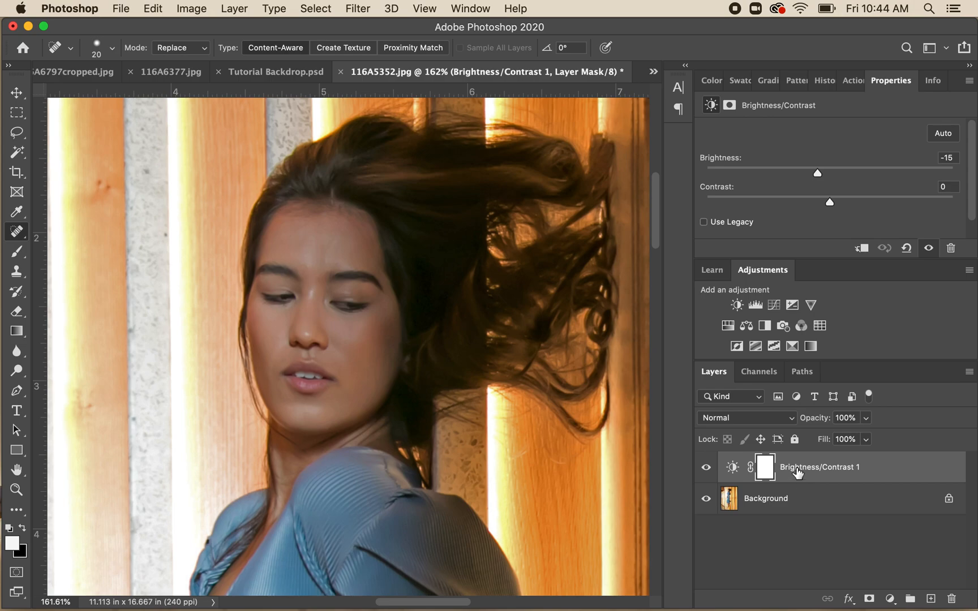
click(799, 473)
click(951, 600)
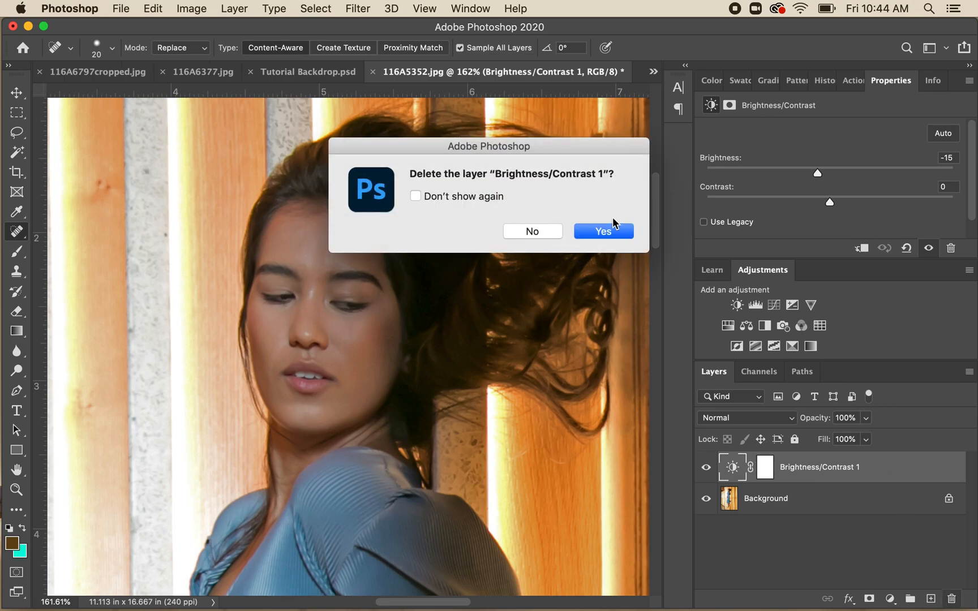
click(604, 232)
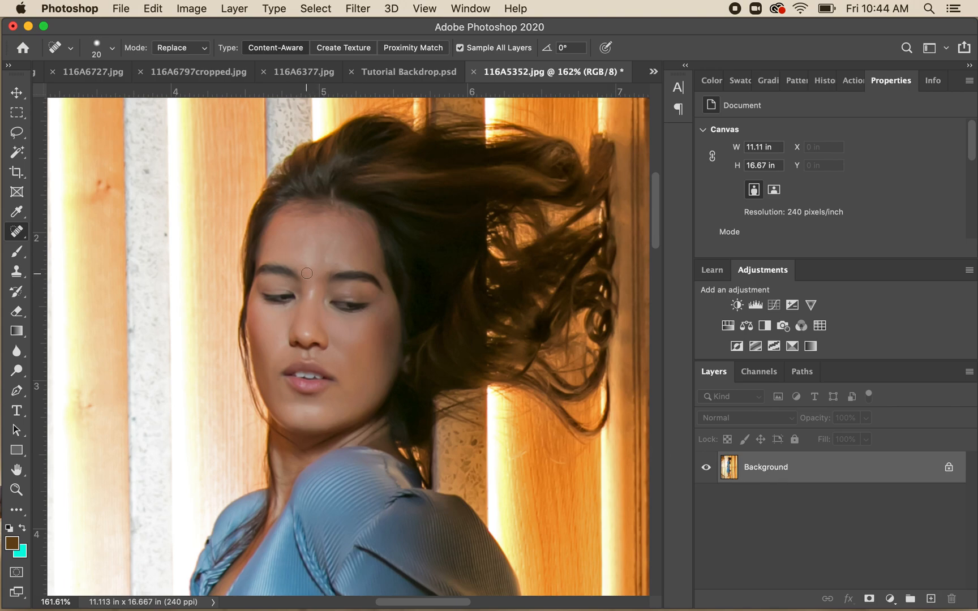
- Heal the skin on the woman's forehead and cheek with the Spot Healing Brush on the Background layer
mouse_move(307, 273)
mouse_down()
mouse_move(304, 266)
mouse_move(329, 256)
mouse_move(324, 275)
mouse_move(329, 256)
mouse_up()
mouse_move(374, 360)
mouse_down()
mouse_move(377, 392)
mouse_move(367, 394)
mouse_up()
click(242, 9)
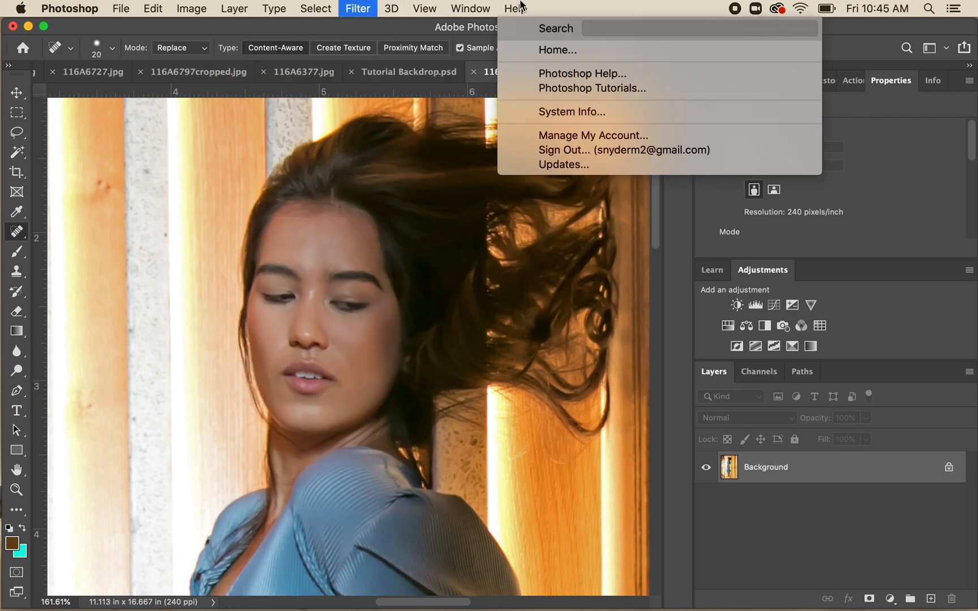
click(564, 11)
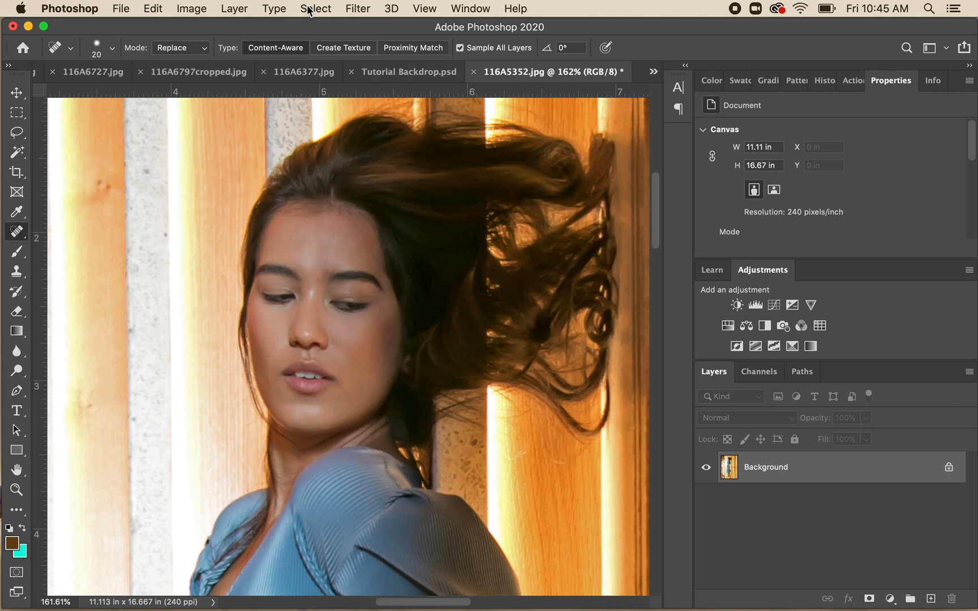
- Open the Liquify filter on the photo and show the woman's face at 200%
click(358, 8)
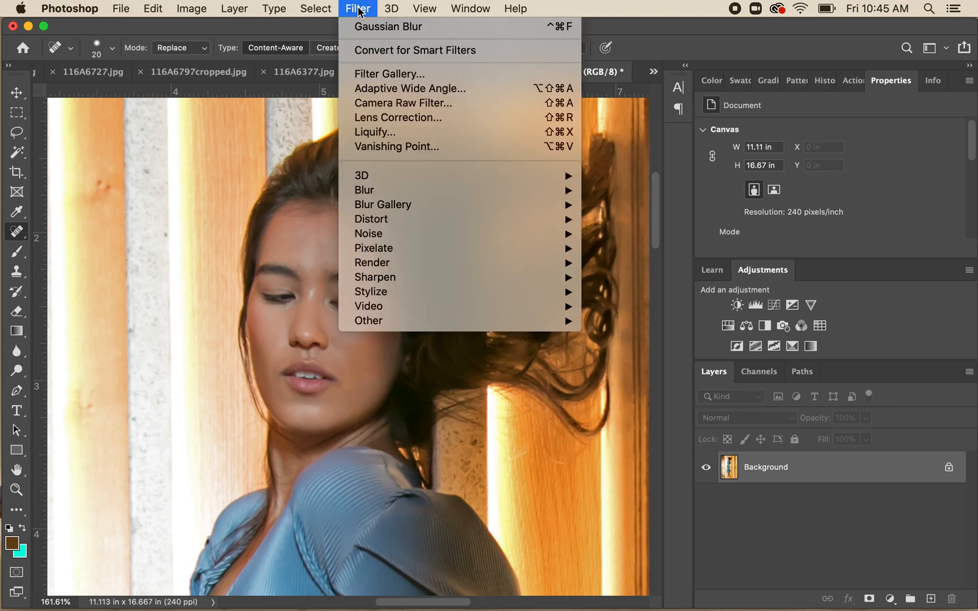
click(389, 138)
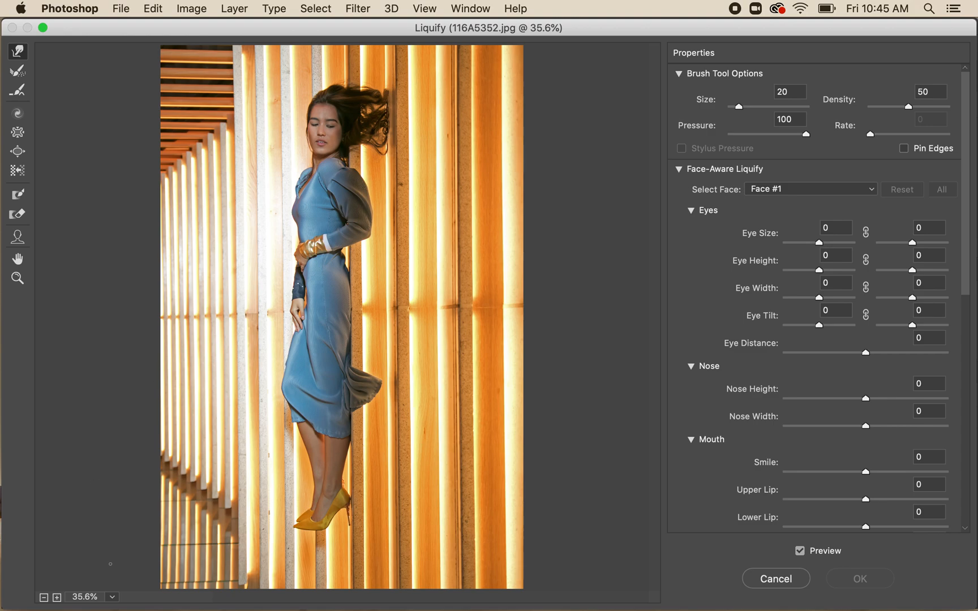
click(114, 598)
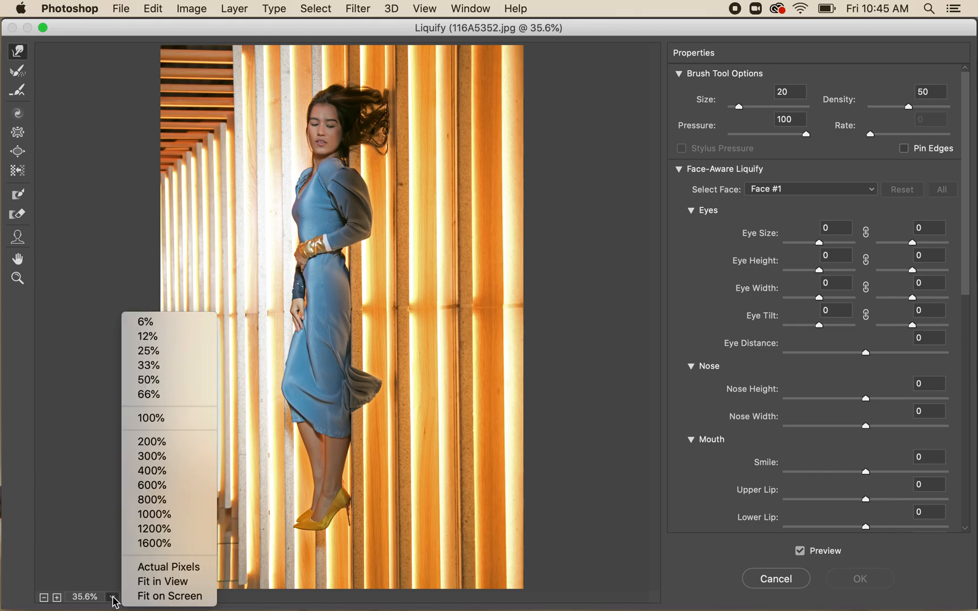
click(172, 448)
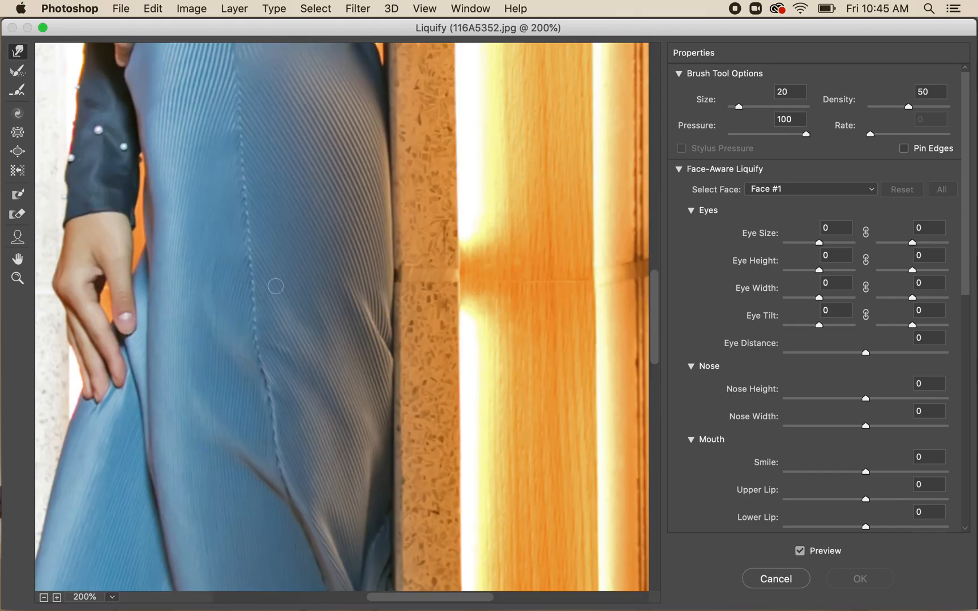
scroll(273, 283, up, 10)
scroll(276, 580, down, 6)
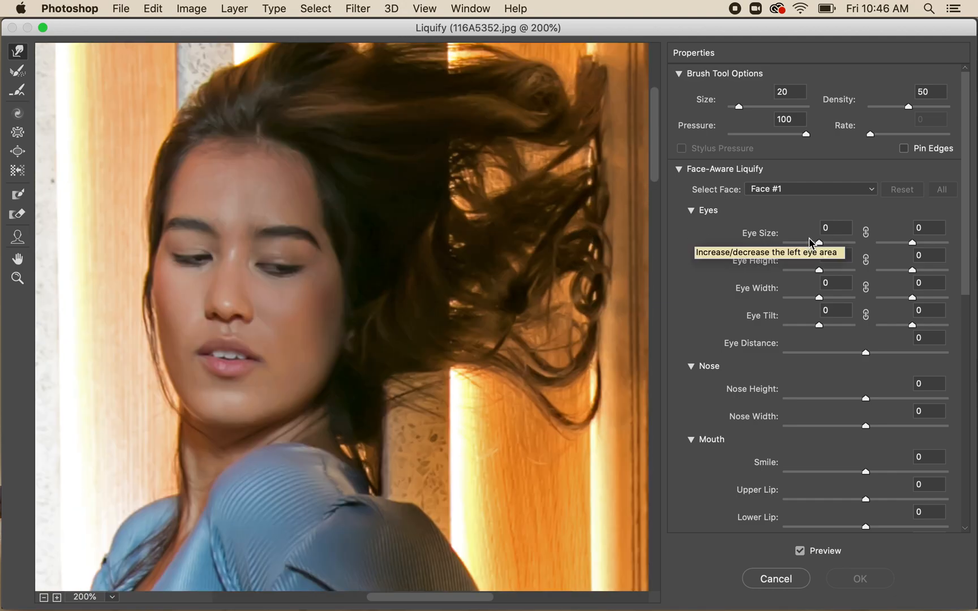
- Reshape the mouth and nose with the Face Tool, using Smile -1, Nose Height -46 and Nose Width -100
click(15, 242)
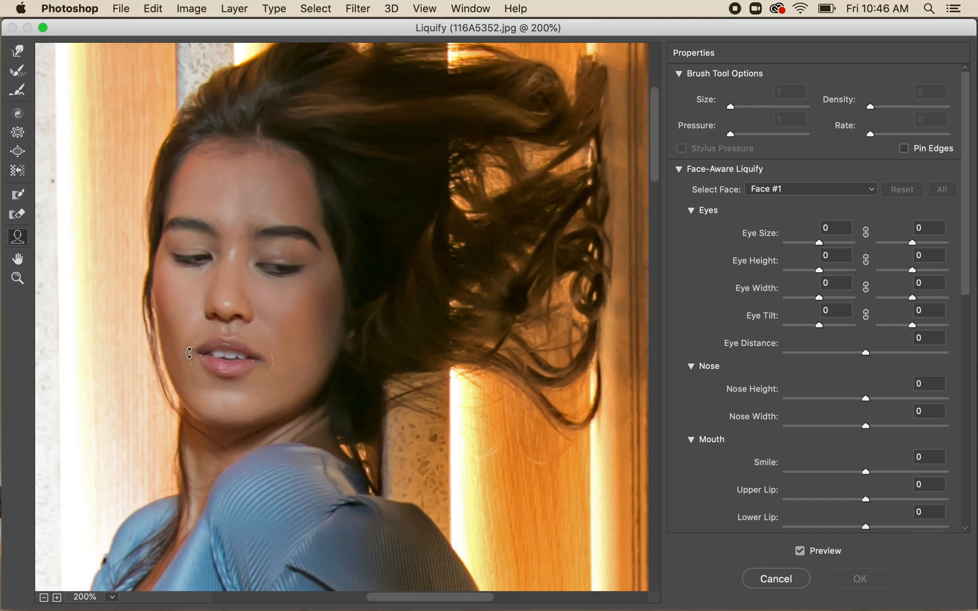
mouse_move(188, 338)
mouse_down()
mouse_move(188, 379)
mouse_move(189, 357)
mouse_up()
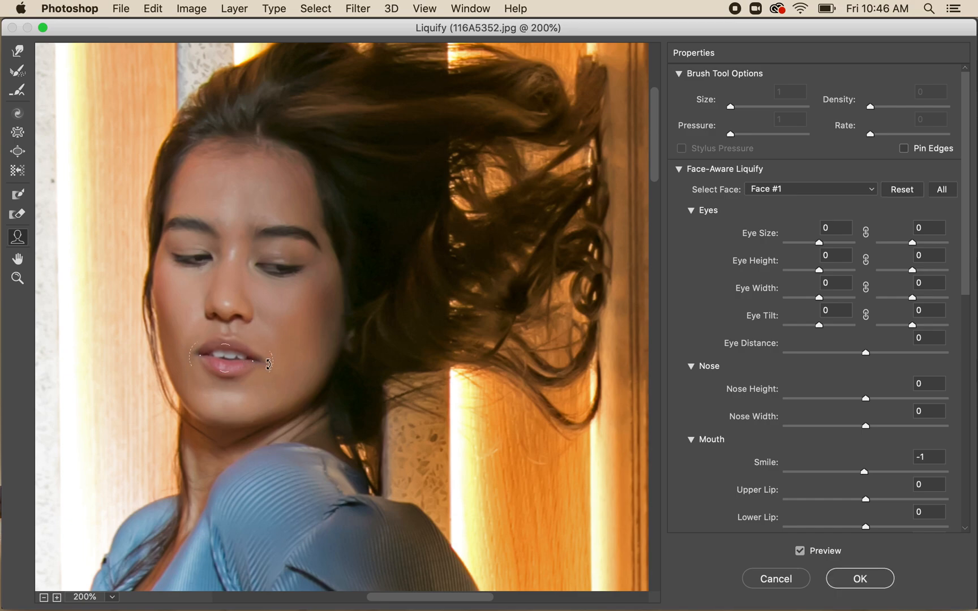
mouse_move(255, 363)
mouse_down()
mouse_move(227, 362)
mouse_move(293, 366)
mouse_move(200, 355)
mouse_move(268, 365)
mouse_move(256, 366)
mouse_up()
drag(223, 316, 222, 305)
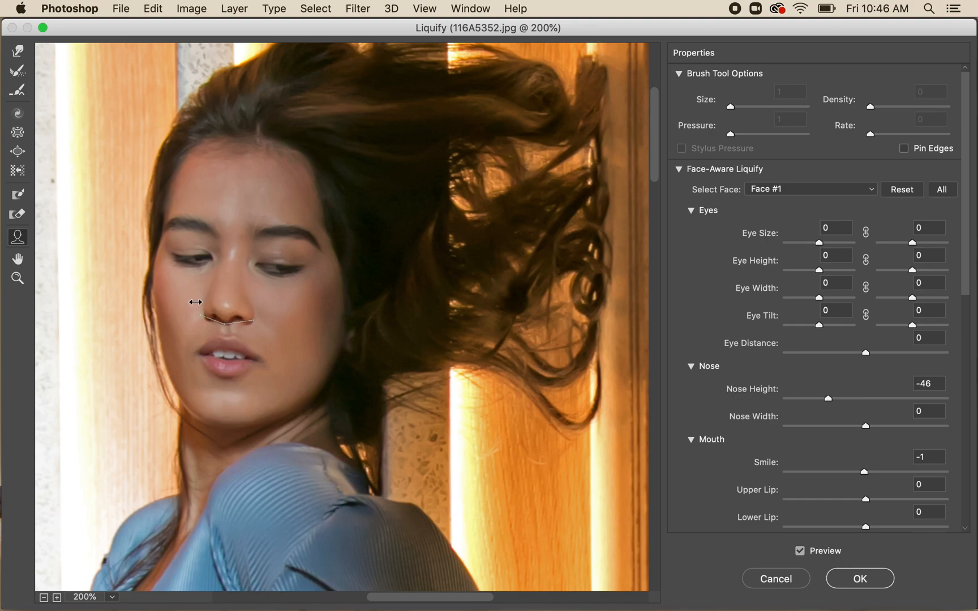
drag(221, 304, 226, 305)
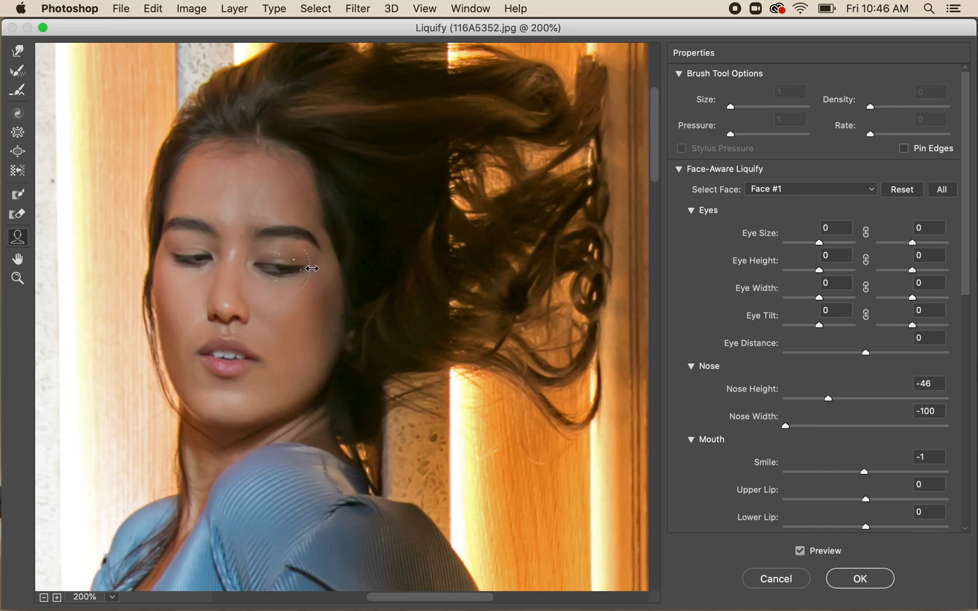
- Lower the forehead outline and adjust the eyes, using right Eye Width -97 and left Eye Size -10
drag(296, 271, 285, 272)
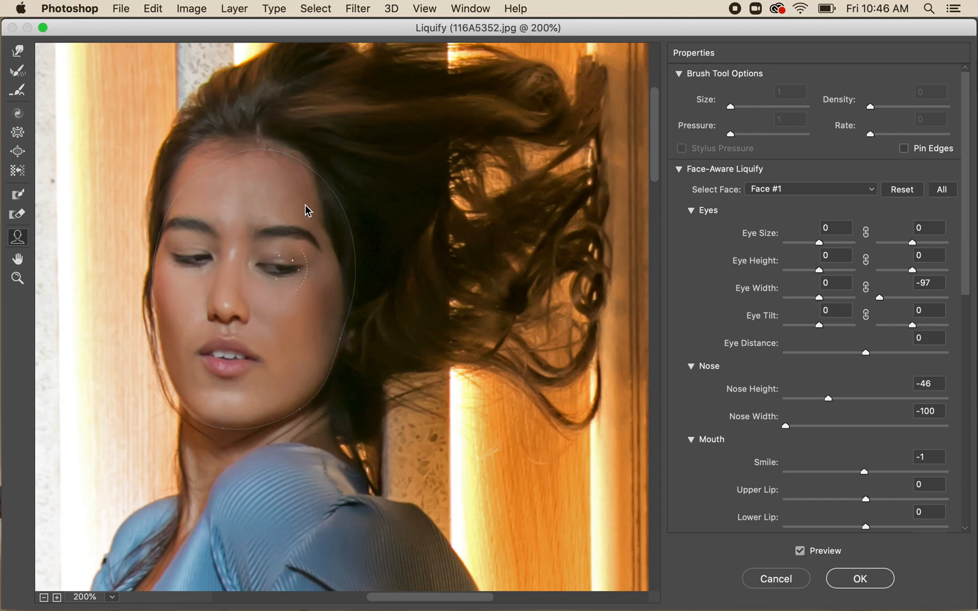
drag(278, 154, 277, 203)
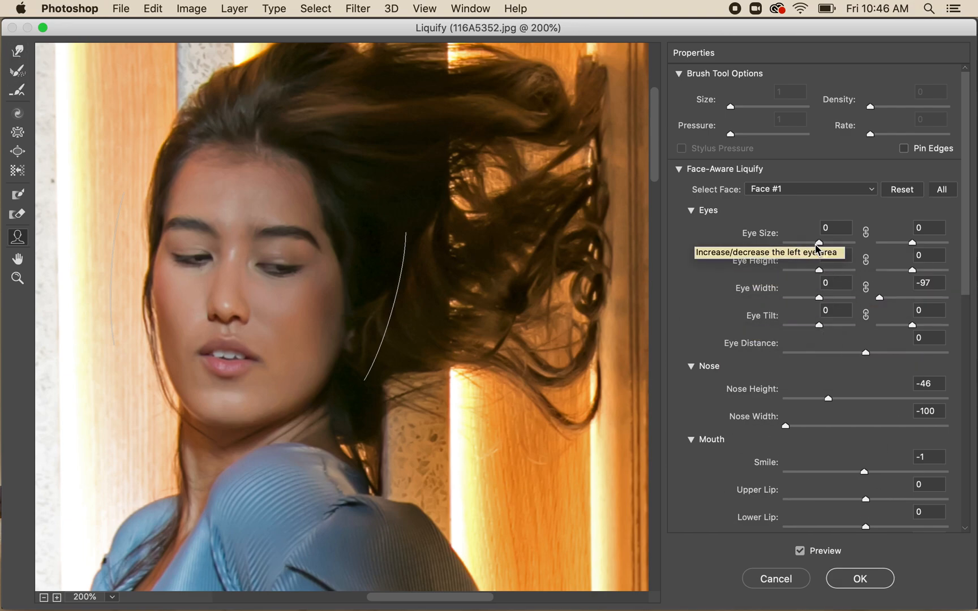
mouse_move(819, 245)
mouse_down()
mouse_move(787, 249)
mouse_move(849, 249)
mouse_move(808, 251)
mouse_move(817, 255)
mouse_up()
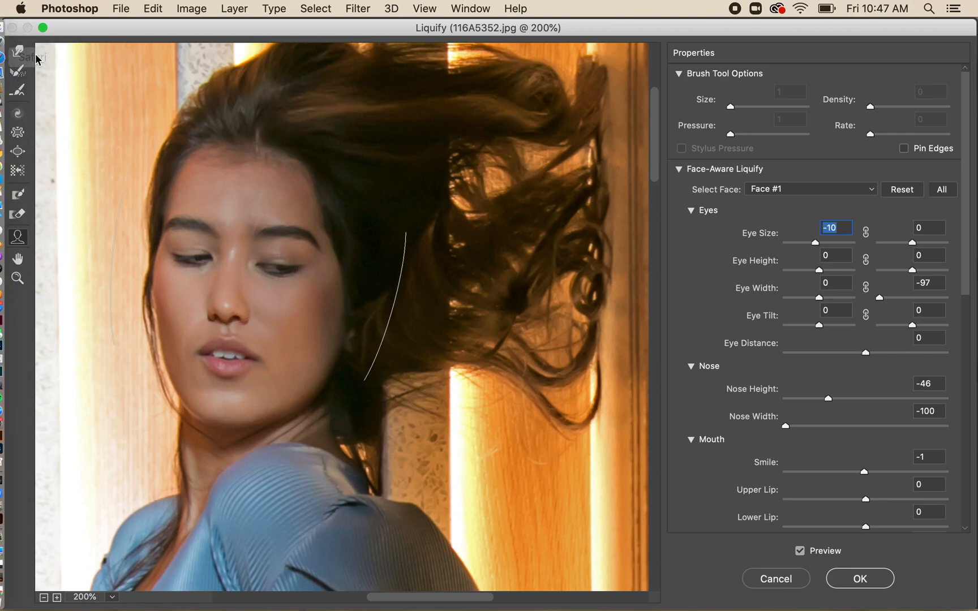
- Push the corners of the mouth slightly with the Forward Warp Tool at brush size 70
click(18, 52)
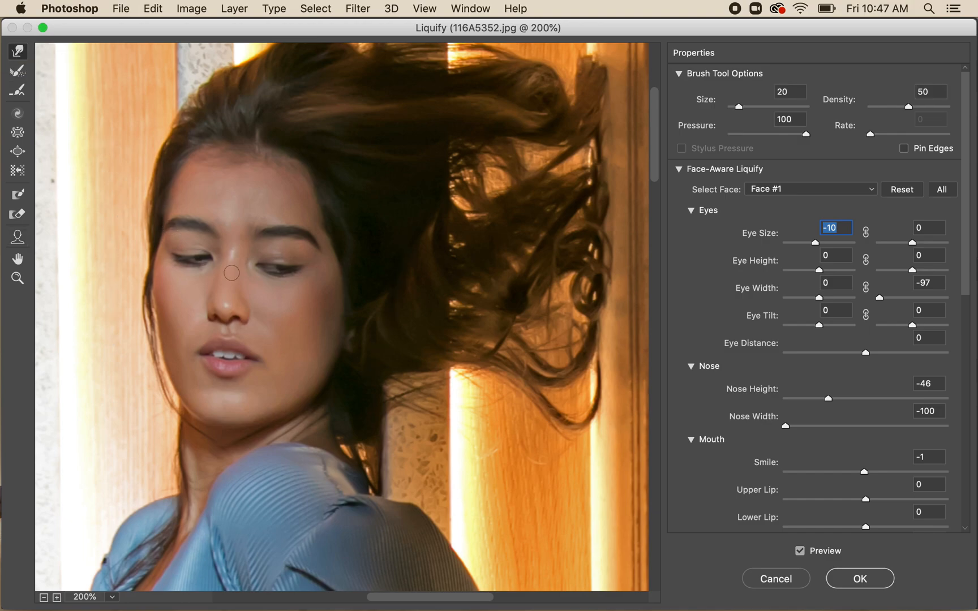
key(bracketright)
key(bracketright)
key(bracketright)
key(bracketright)
key(bracketright)
key(bracketright)
key(bracketright)
key(bracketright)
key(bracketleft)
key(bracketleft)
key(bracketleft)
drag(259, 360, 256, 360)
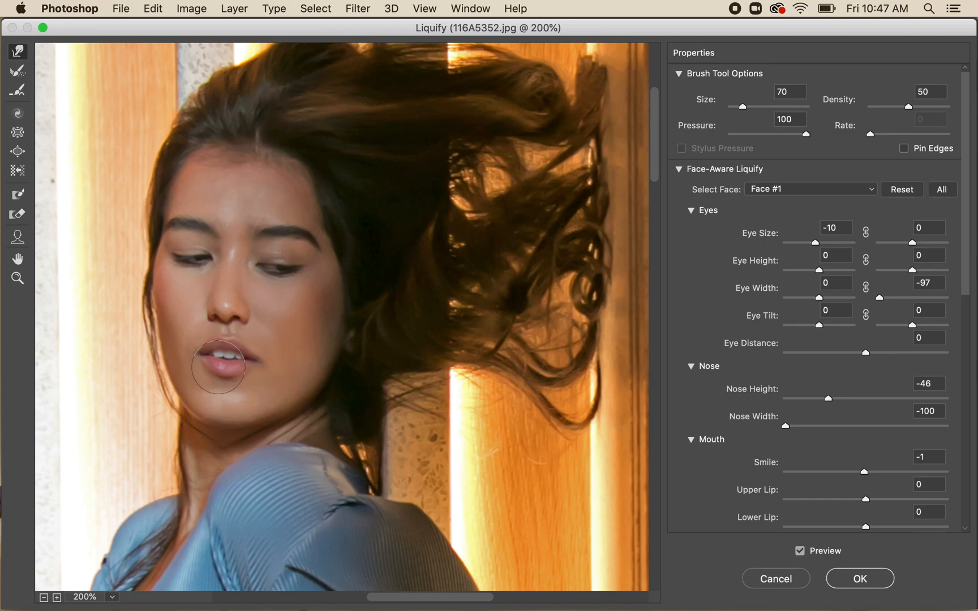
drag(200, 363, 200, 374)
- Reduce the warp brush size and apply the Liquify changes to the photo
key(bracketleft)
key(bracketleft)
key(bracketleft)
key(bracketleft)
key(bracketleft)
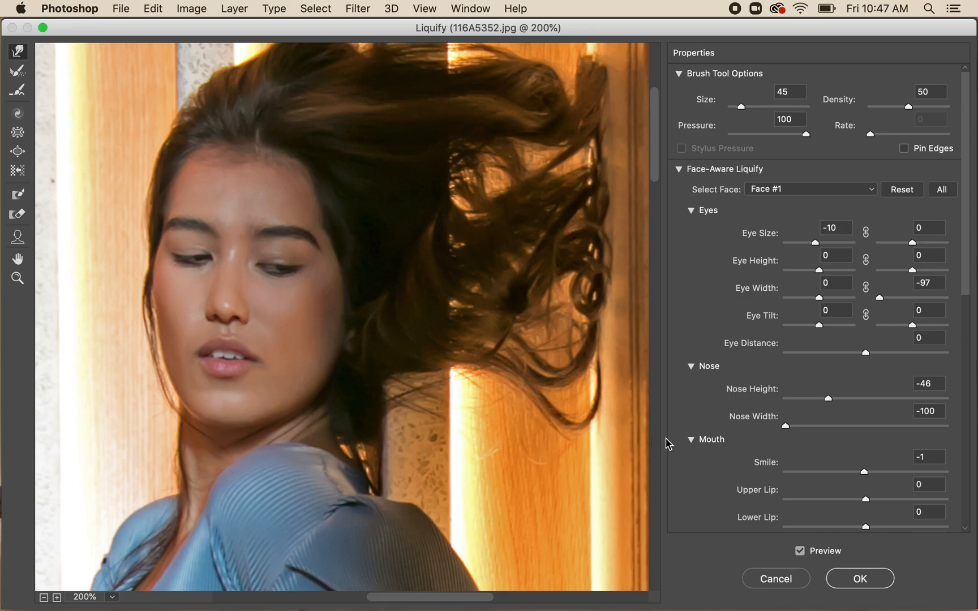
click(858, 581)
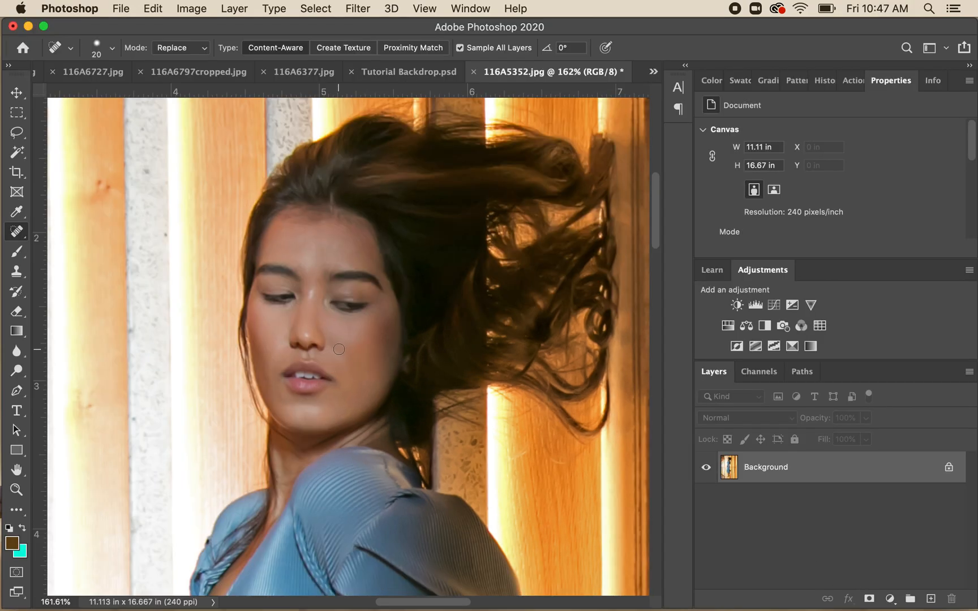
scroll(339, 349, down, 10)
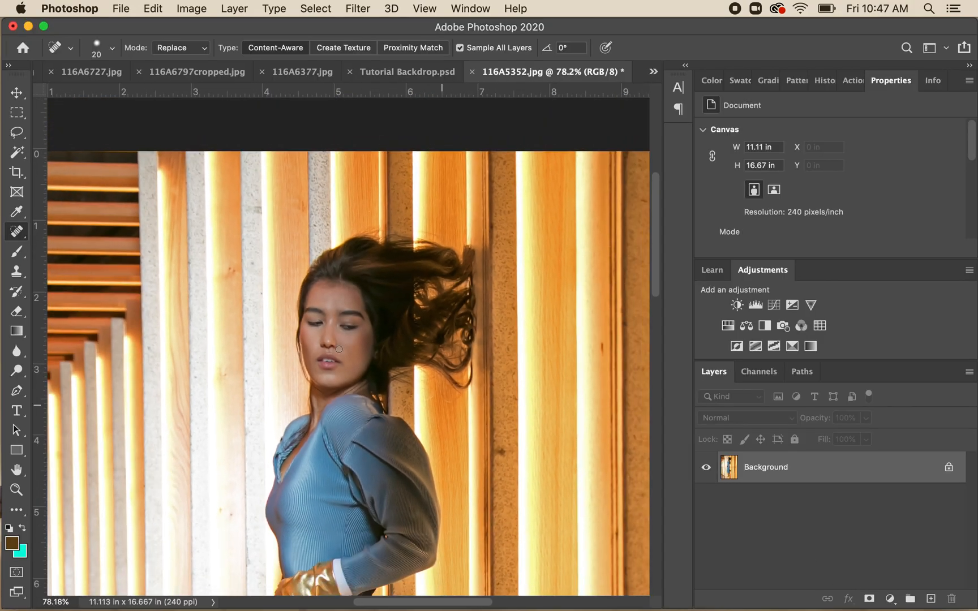
scroll(339, 349, down, 5)
scroll(339, 349, up, 2)
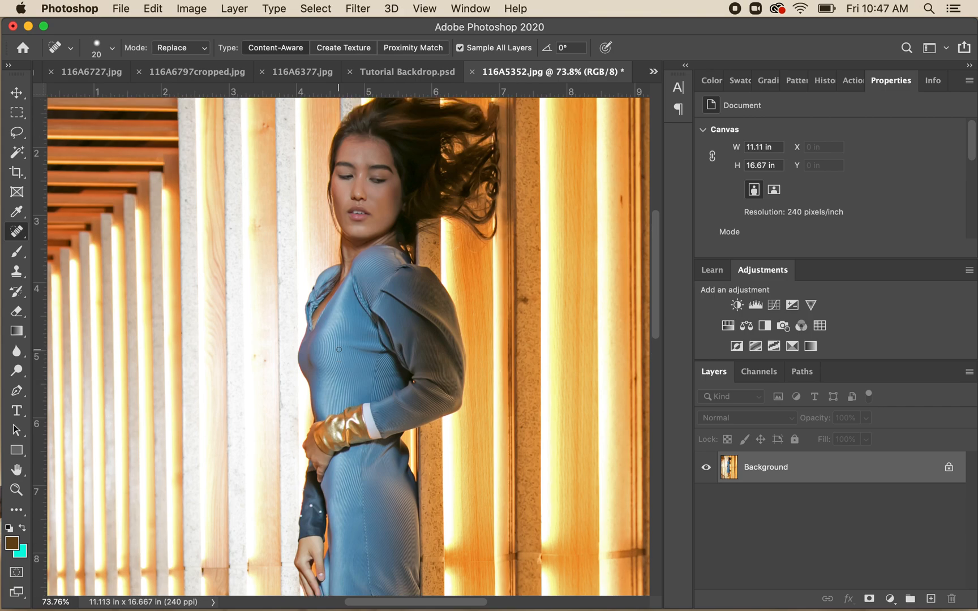
scroll(339, 349, down, 2)
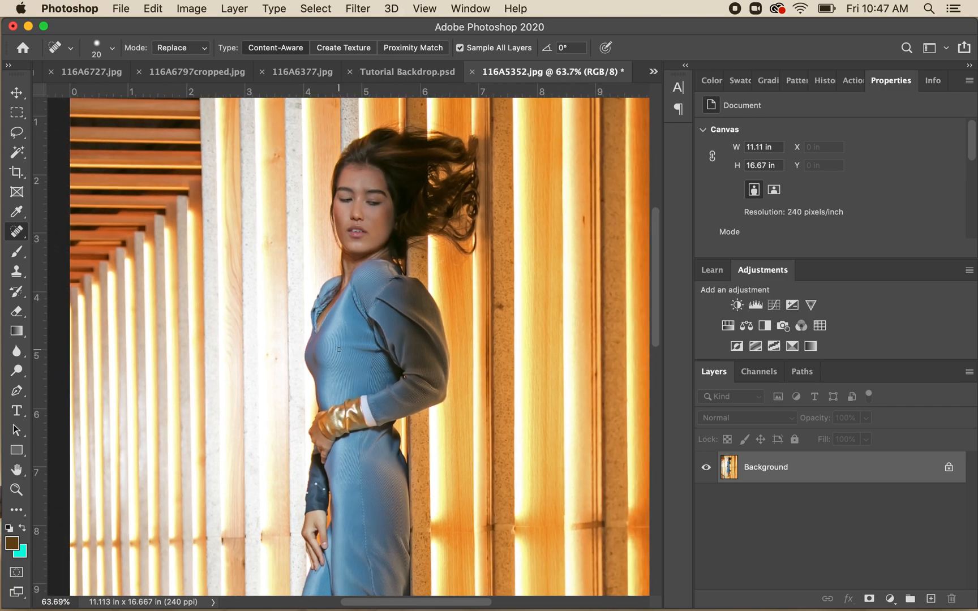